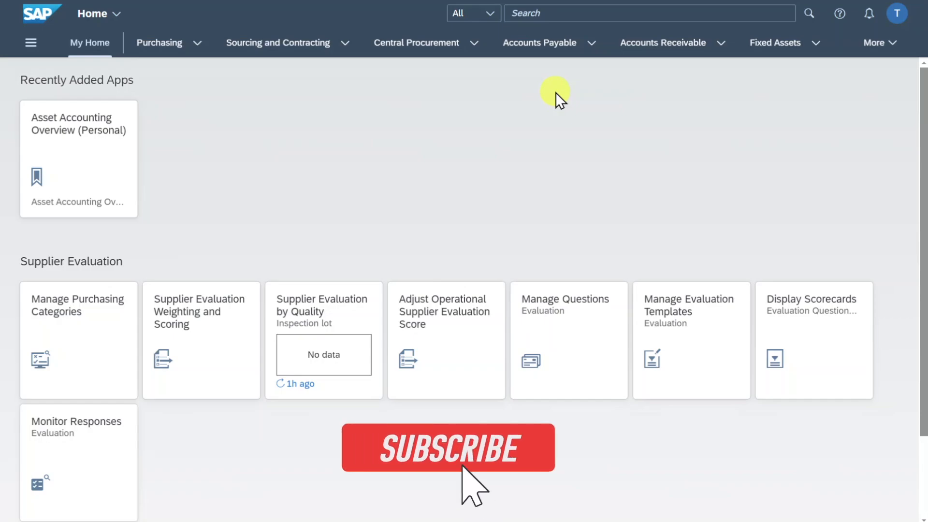
Step: Start a launchpad app search with the word 'create'
left_click(550, 13)
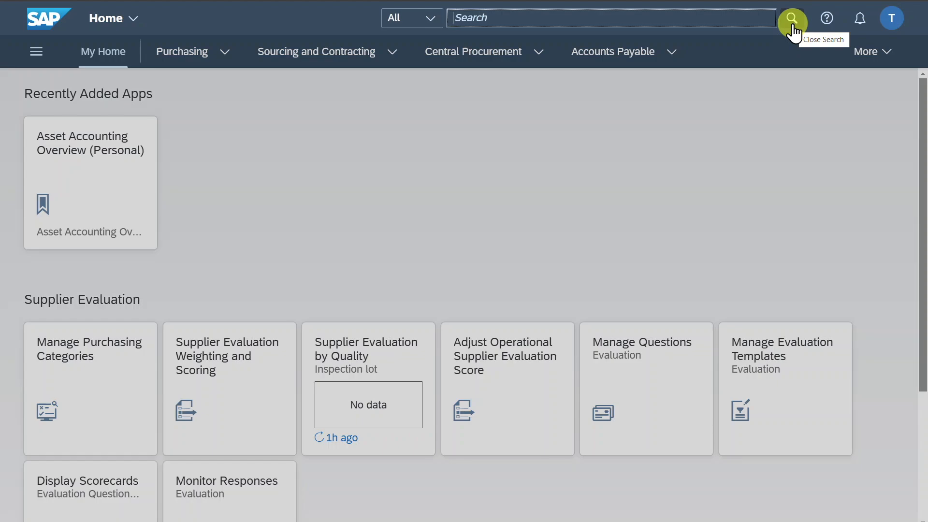
type("create ")
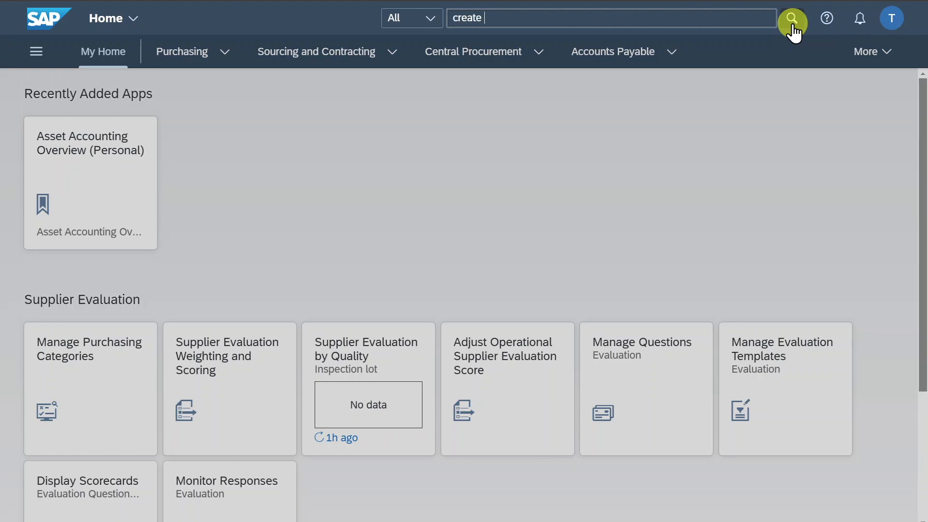
type("supplier")
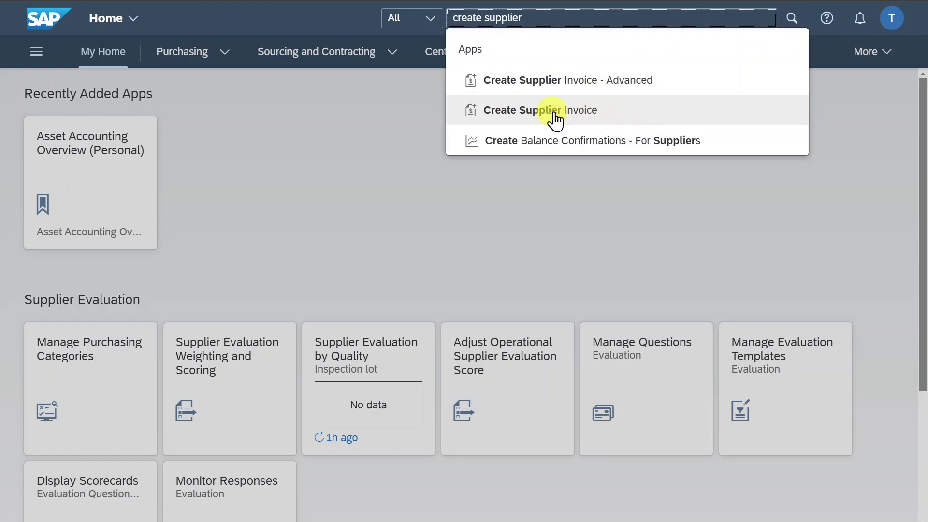
Step: Choose Create Supplier Invoice from the app suggestions to start a blank invoice
left_click(538, 111)
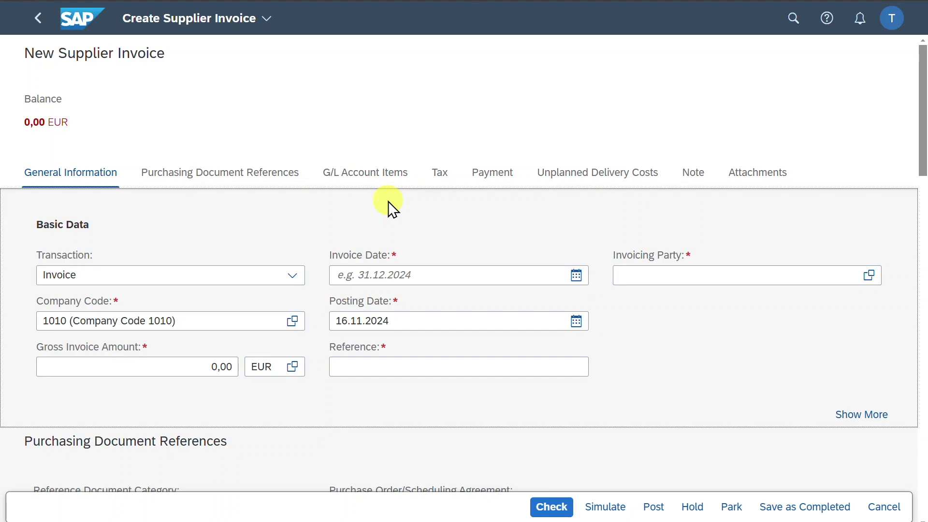
Step: Enter invoice date 16.11.2024, invoicing party 1000439 (TEST DP1), gross amount 1.000,00 EUR and reference TEST
left_click(406, 275)
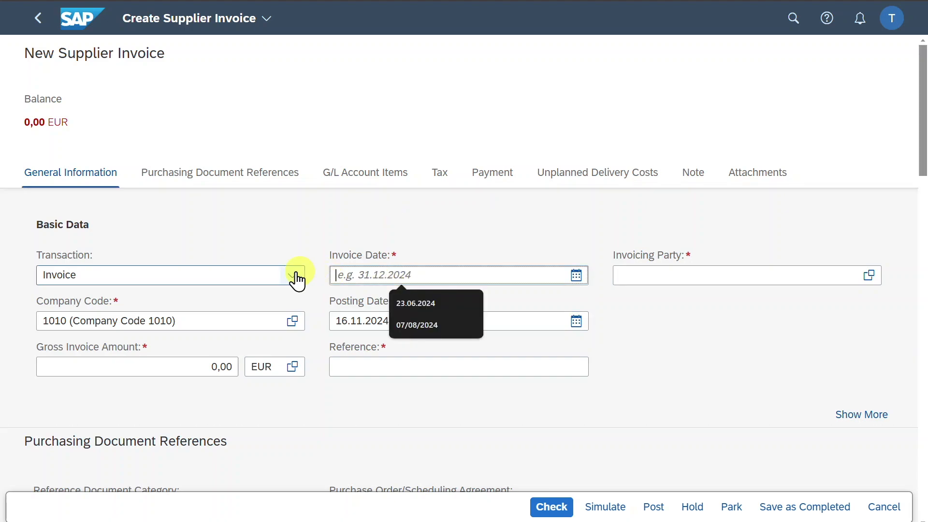
left_click(218, 275)
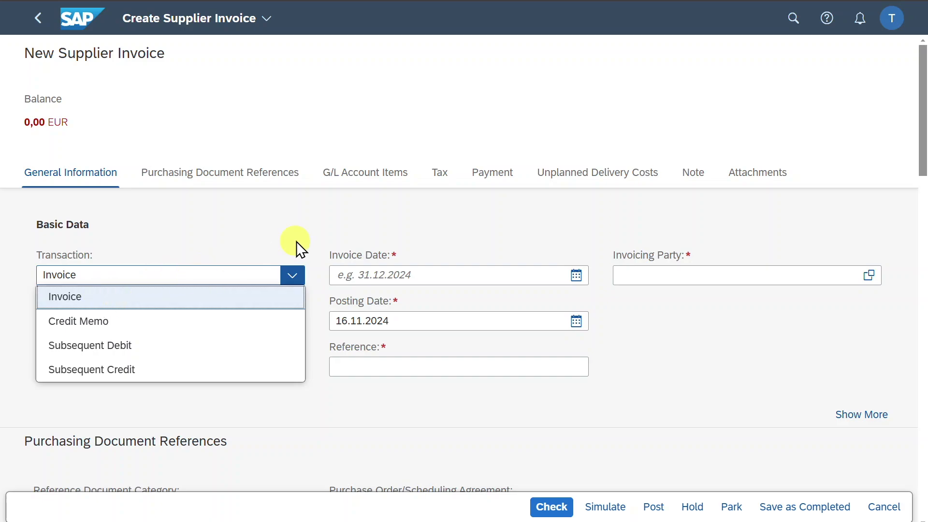
left_click(377, 275)
type("16.11.2024")
left_click(648, 276)
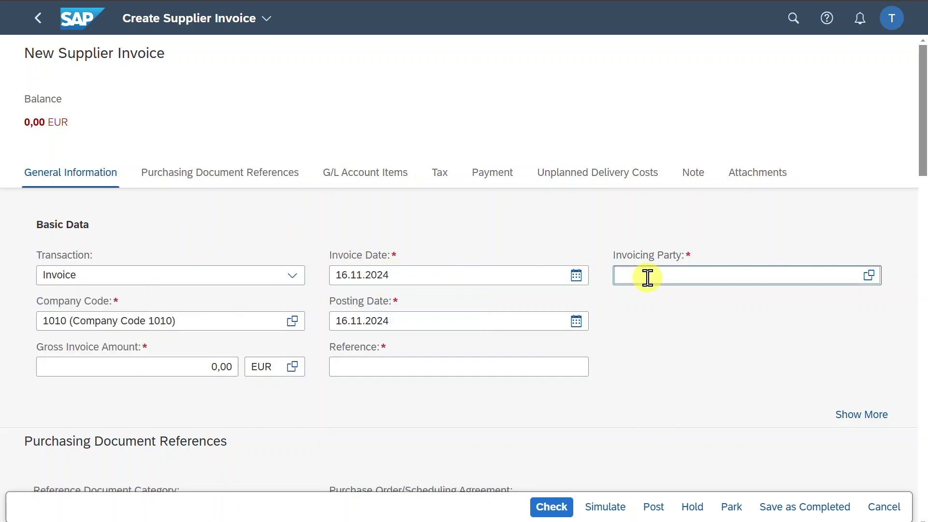
type("1000439")
key("Return")
left_click_drag(177, 325, 8, 325)
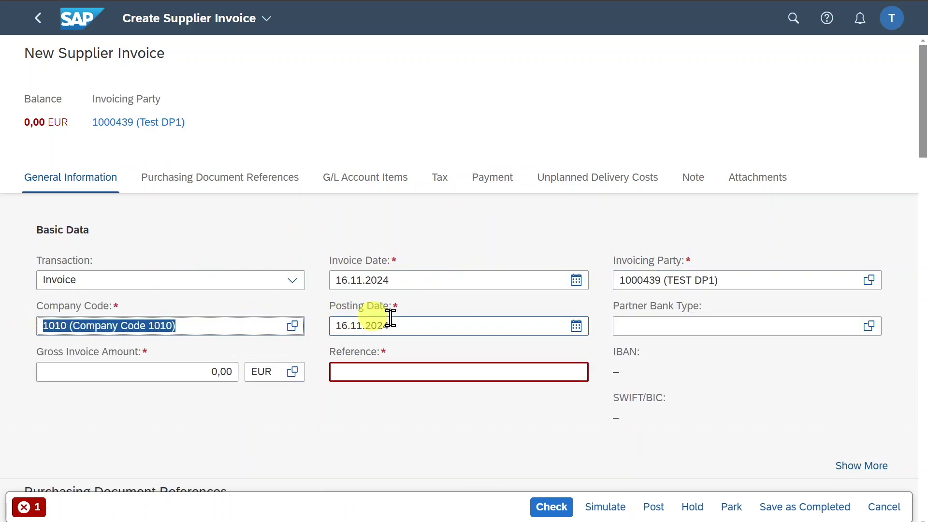
left_click(210, 371)
type("1000")
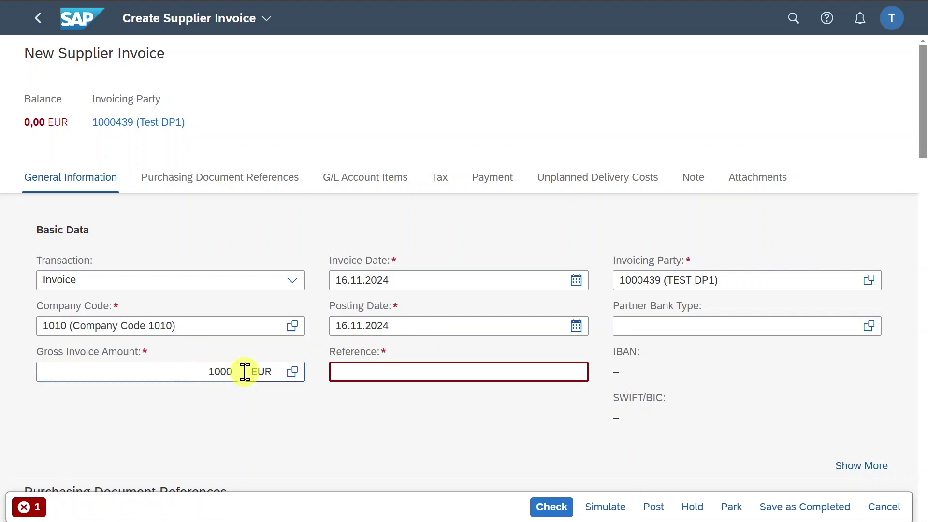
left_click(464, 371)
type("Te")
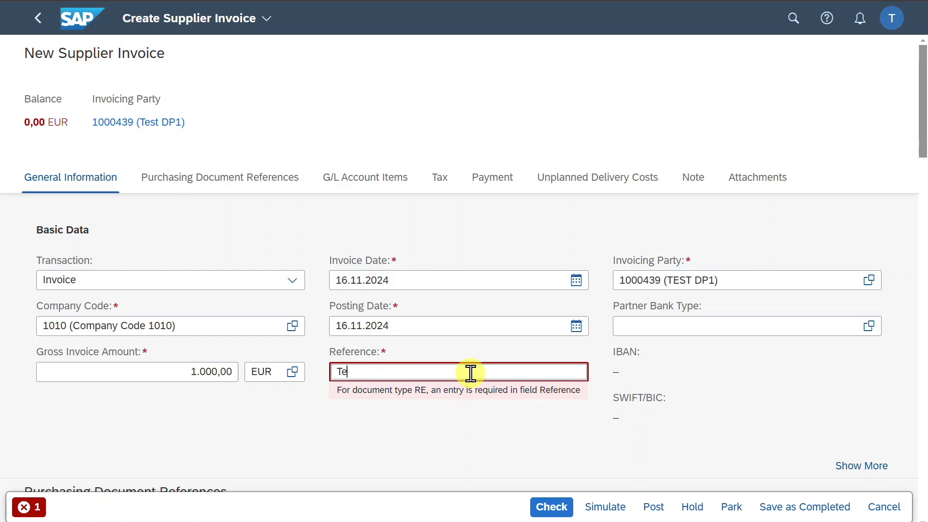
type("ST")
scroll(470, 371, "down", 5)
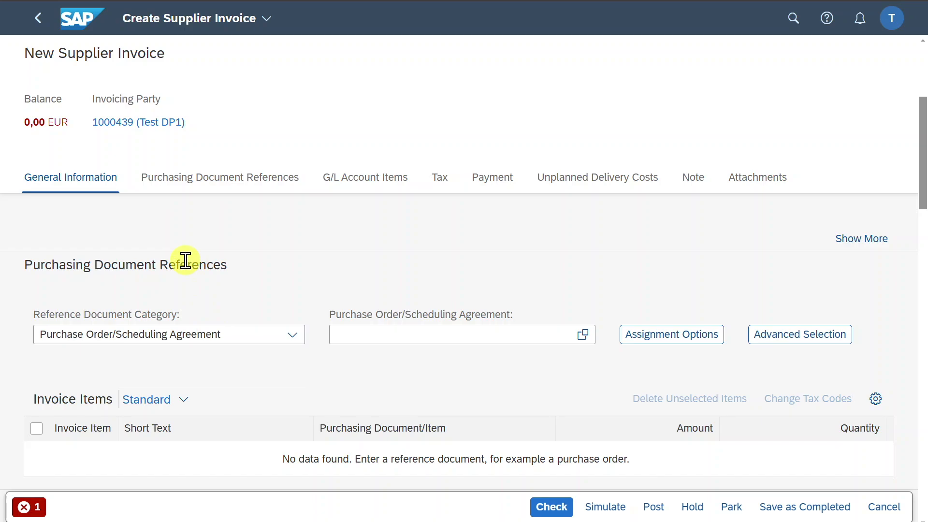
scroll(185, 261, "down", 3)
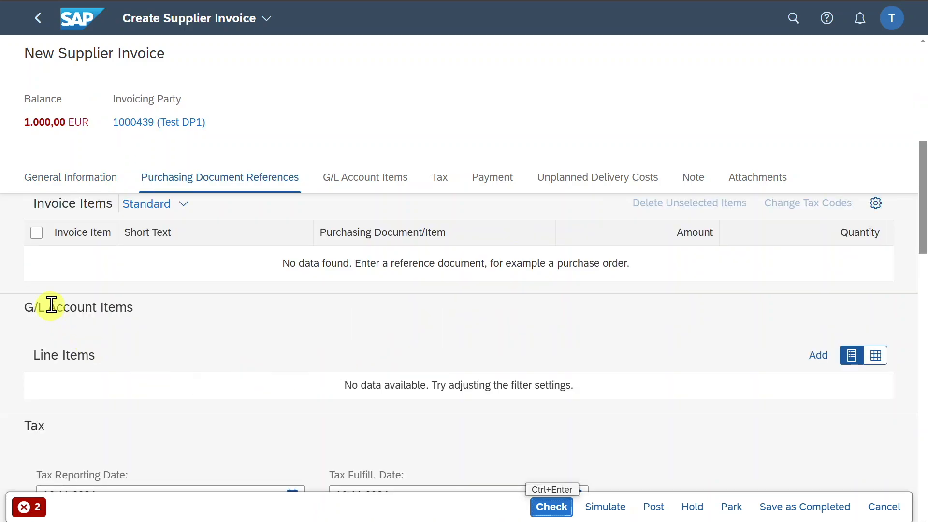
Step: Add a 1.000 EUR G/L debit line on account 61060000 with cost center 10101301
left_click(813, 355)
type("exp")
left_click(318, 304)
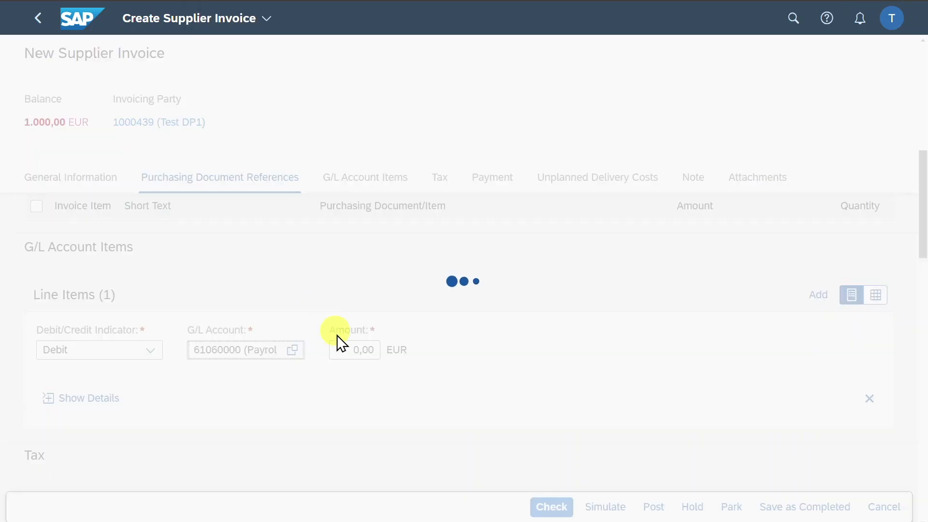
left_click(356, 349)
type("10")
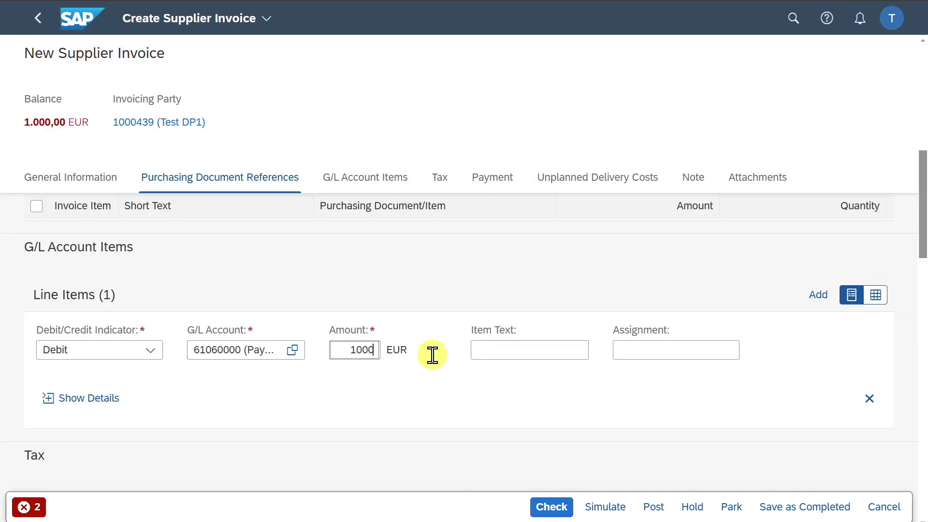
left_click(73, 397)
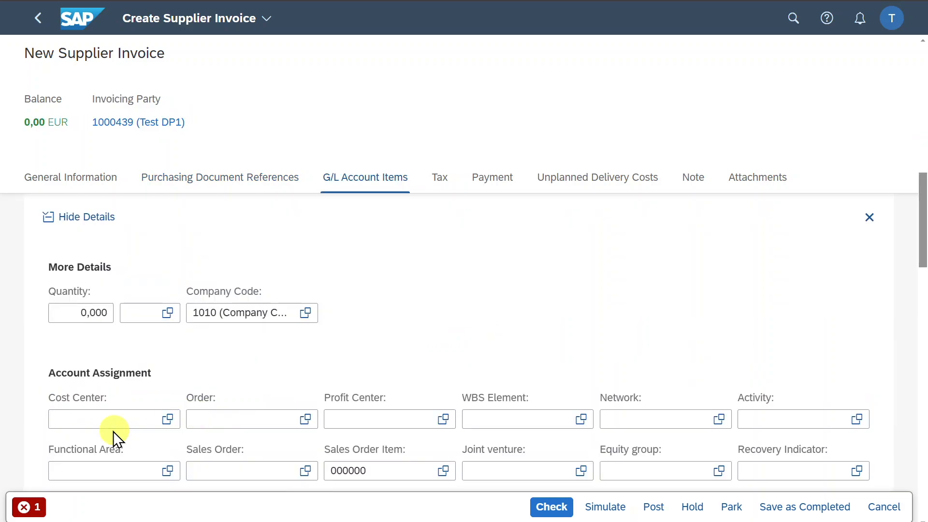
left_click(102, 421)
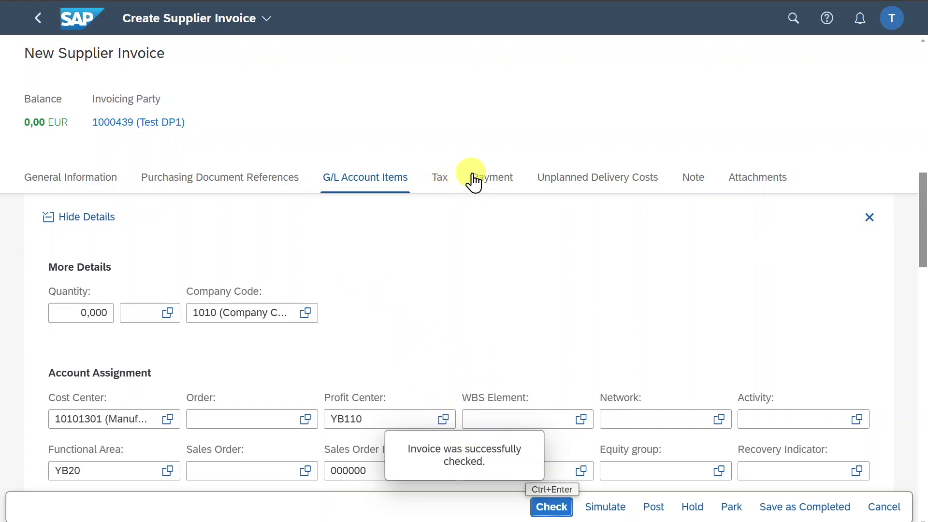
left_click(487, 179)
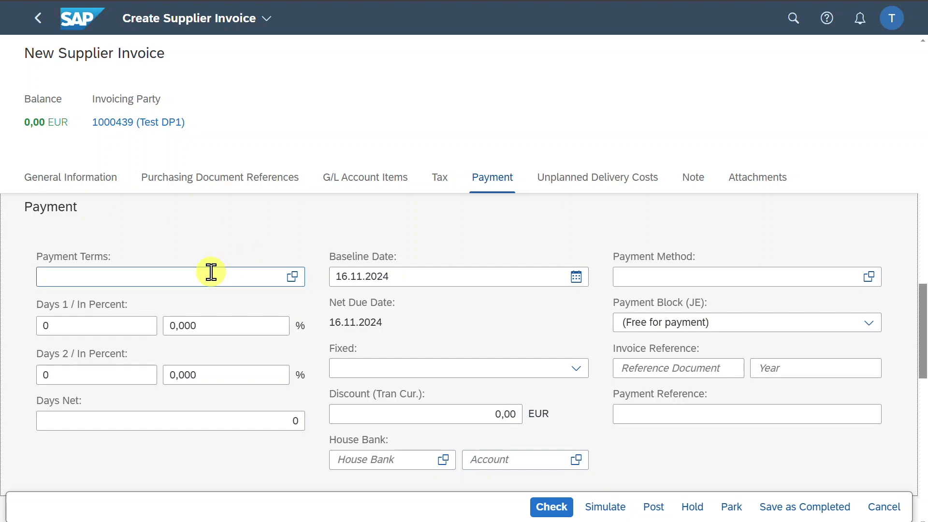
Step: Review the baseline date and set a payment block reason in the payment details
left_click(414, 276)
left_click_drag(413, 276, 329, 275)
left_click(425, 275)
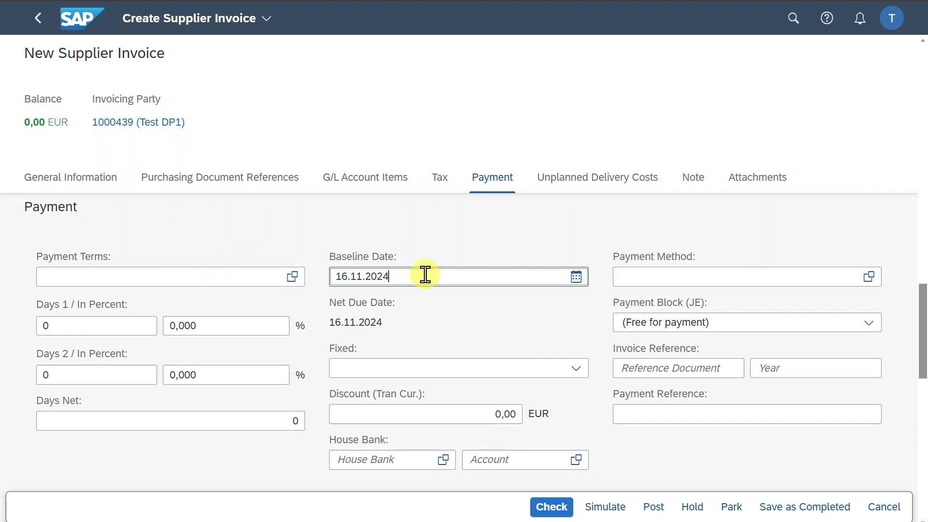
key("Tab")
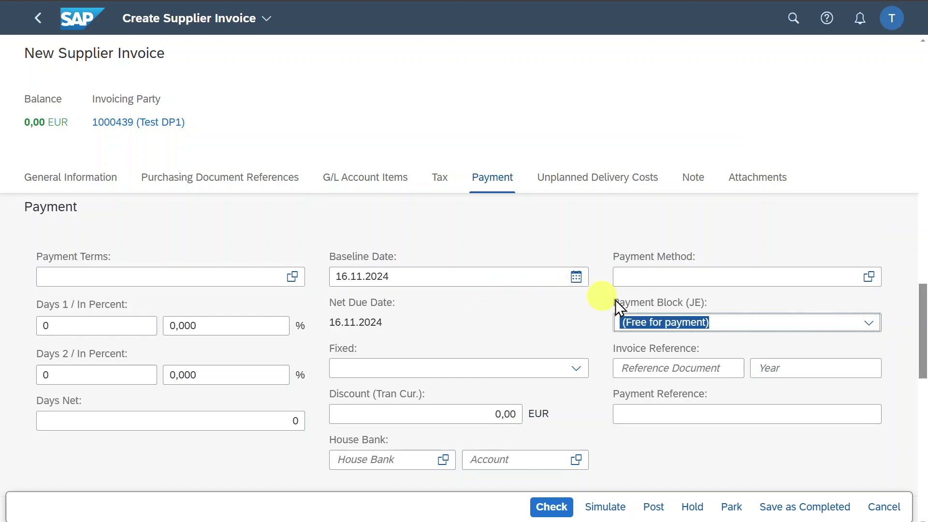
left_click(868, 323)
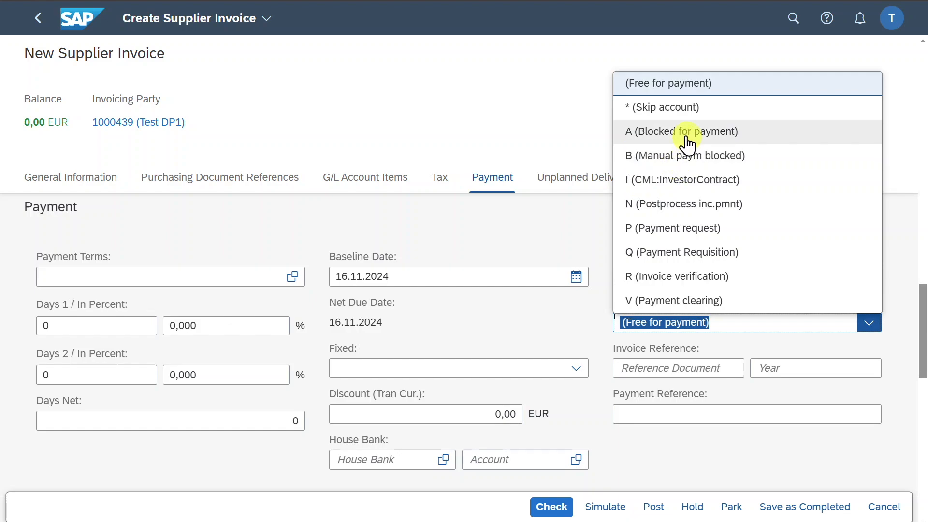
left_click(662, 135)
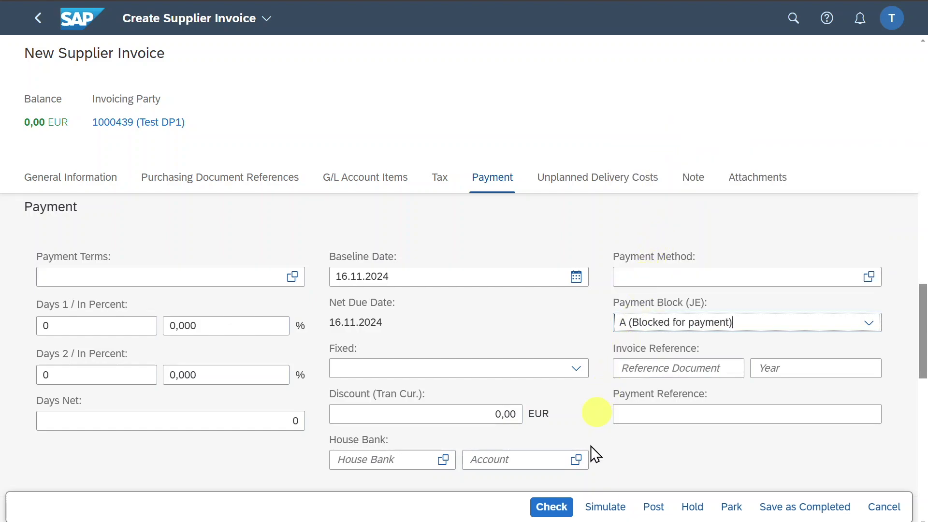
left_click(553, 509)
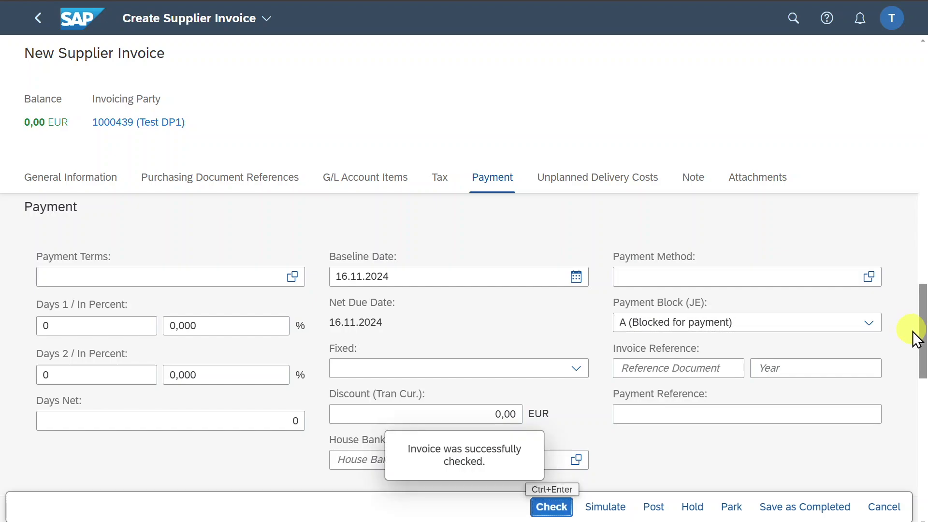
left_click(605, 507)
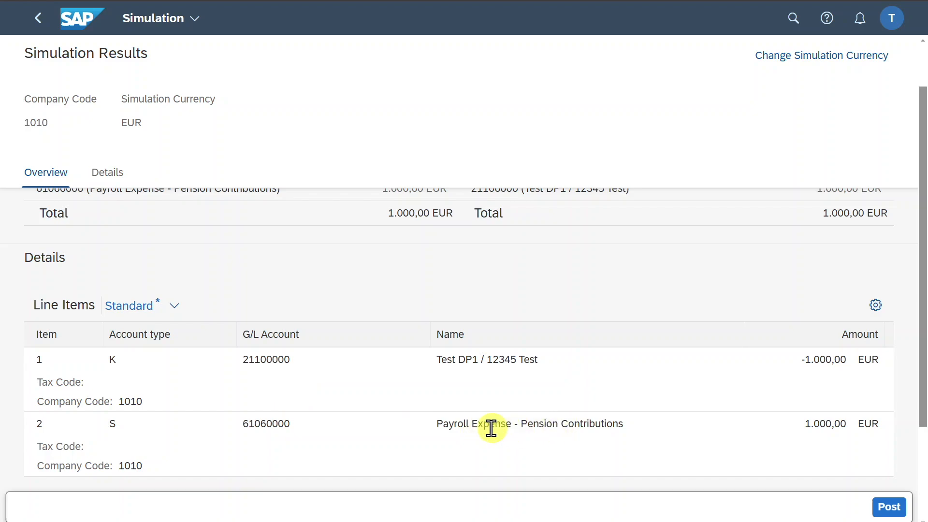
left_click_drag(438, 360, 551, 360)
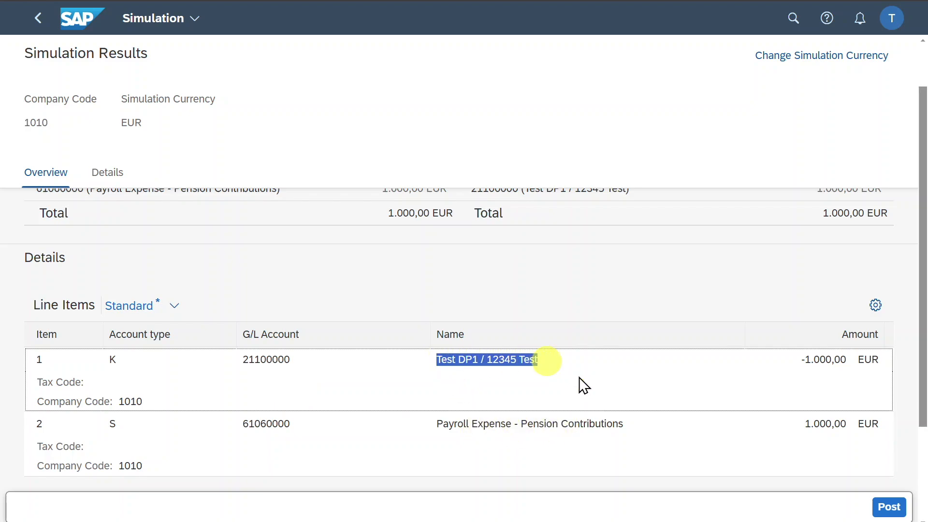
left_click(887, 505)
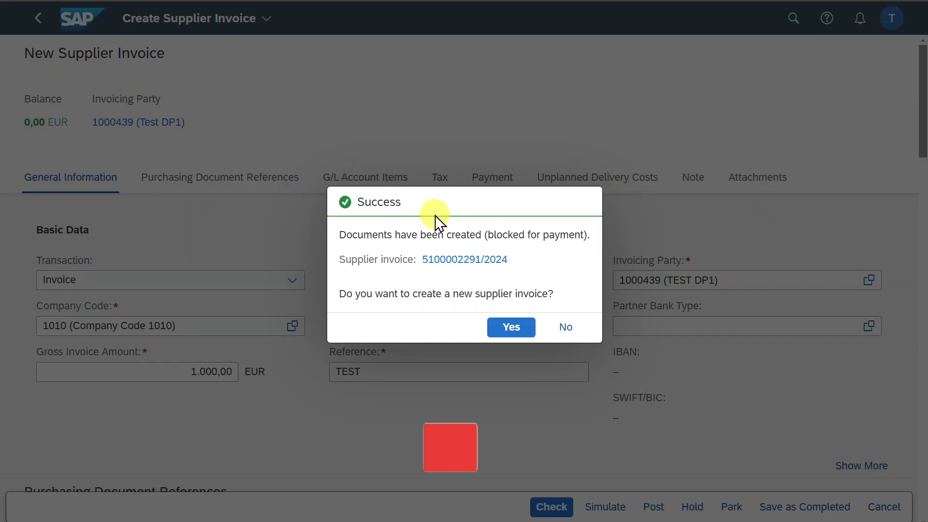
mouse_move(395, 234)
left_mouse_down()
mouse_move(566, 234)
mouse_move(497, 238)
left_mouse_up()
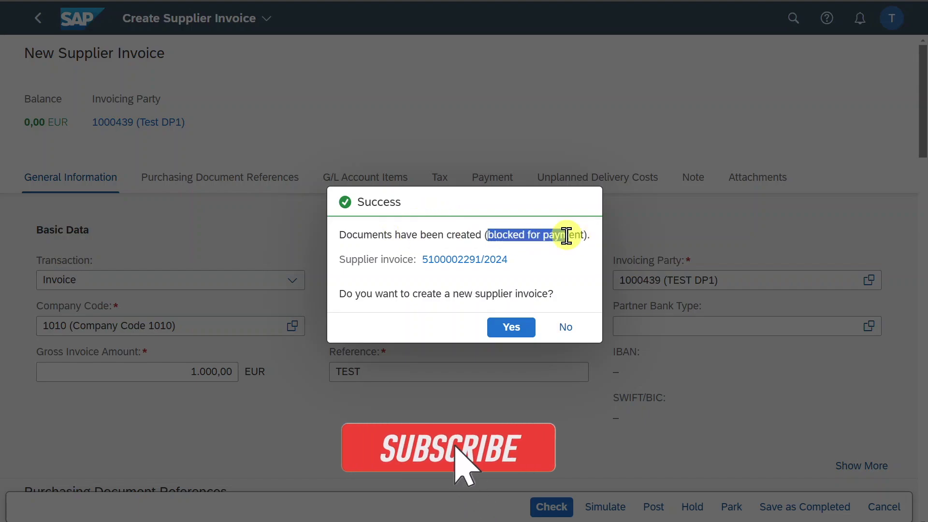
left_click(455, 254)
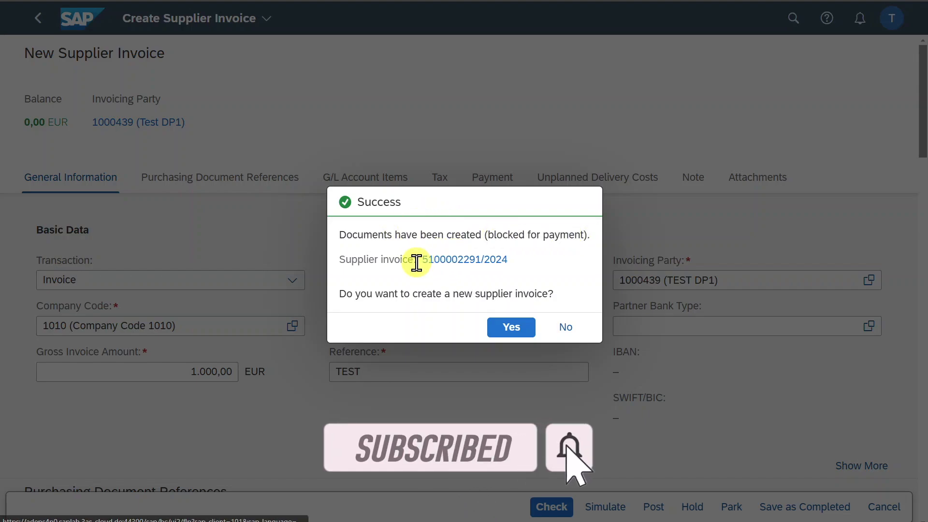
left_click(457, 258)
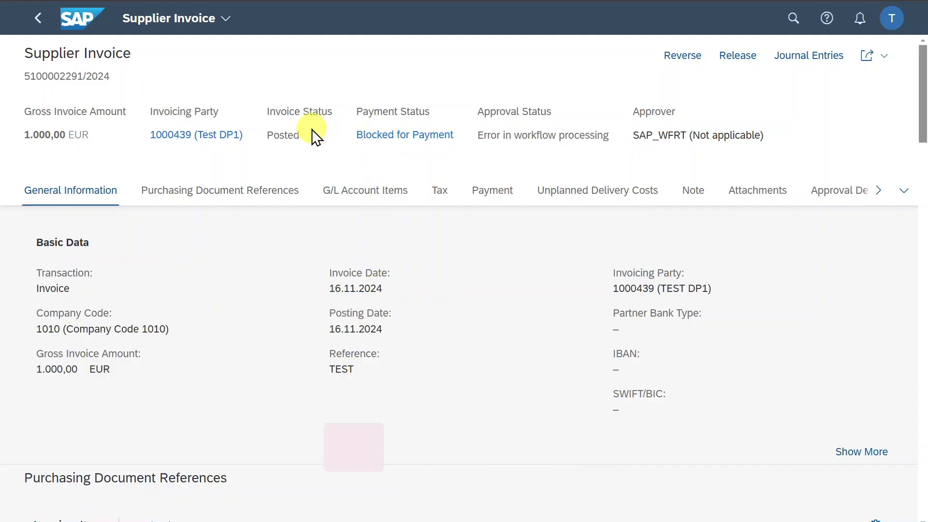
left_click(391, 135)
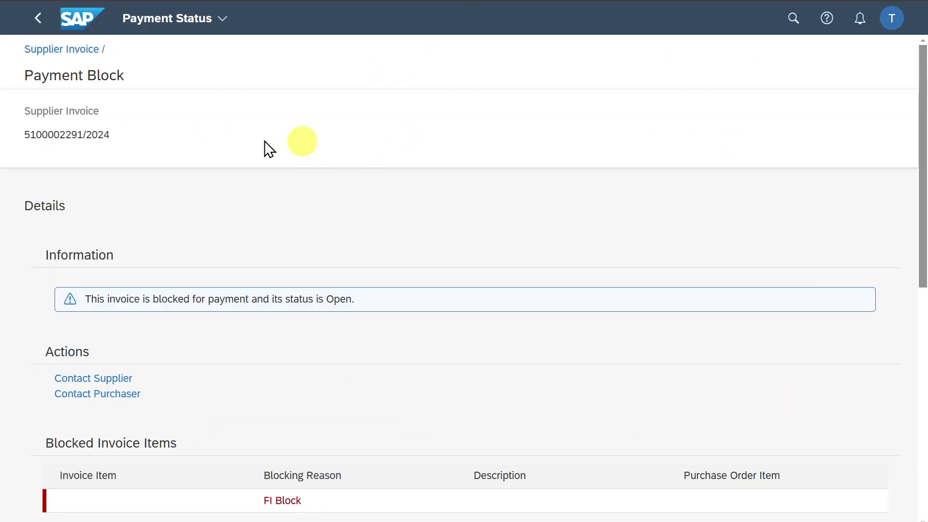
scroll(163, 198, "down", 1)
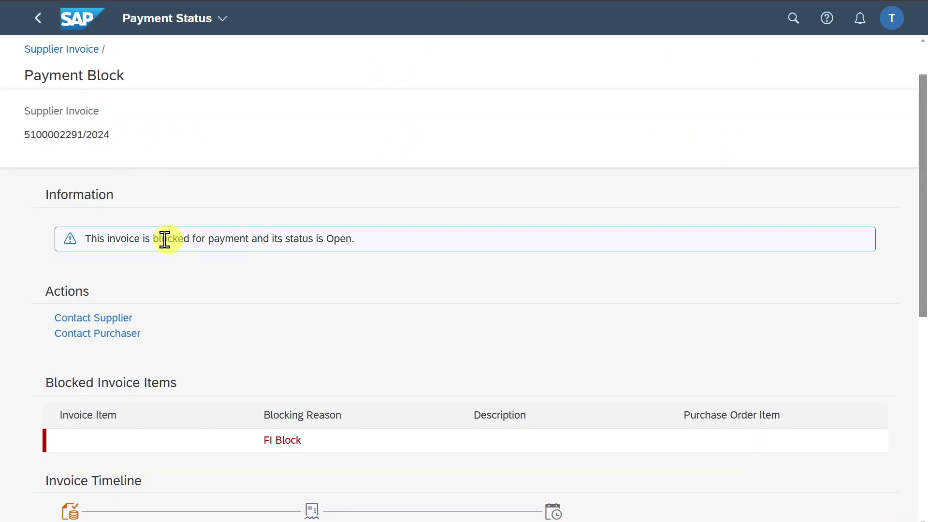
scroll(301, 264, "down", 3)
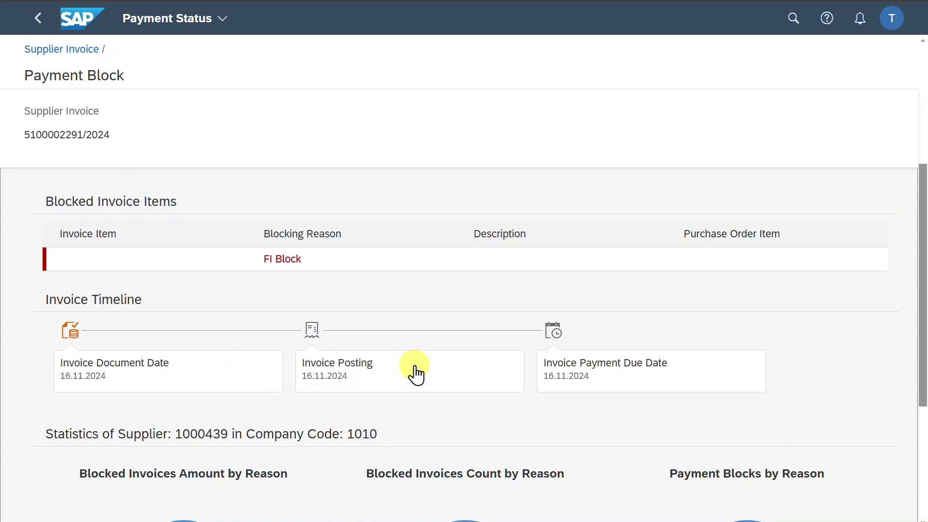
scroll(636, 374, "down", 5)
scroll(636, 375, "down", 2)
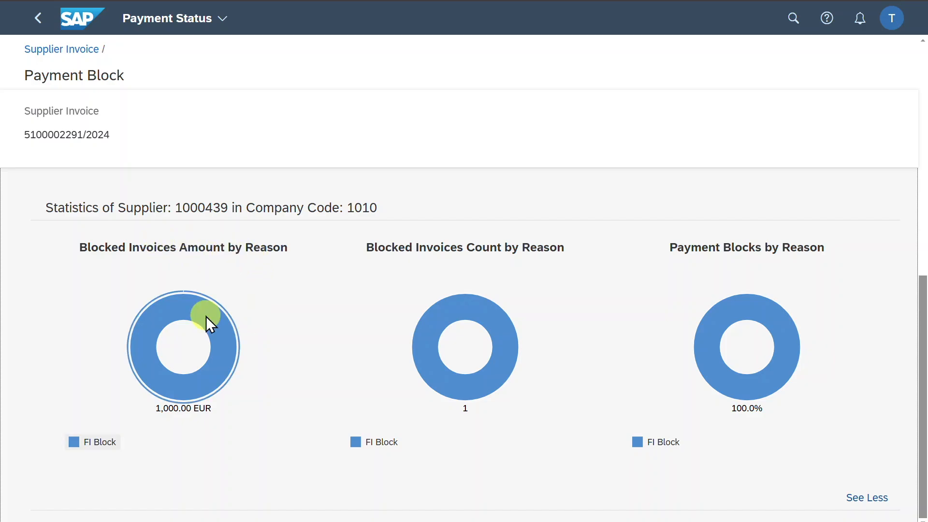
scroll(609, 336, "up", 3)
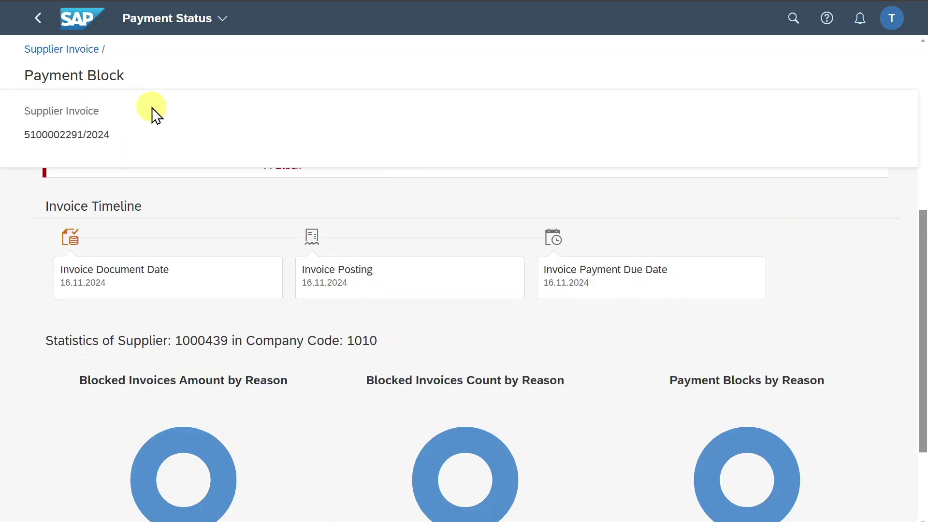
left_click(38, 18)
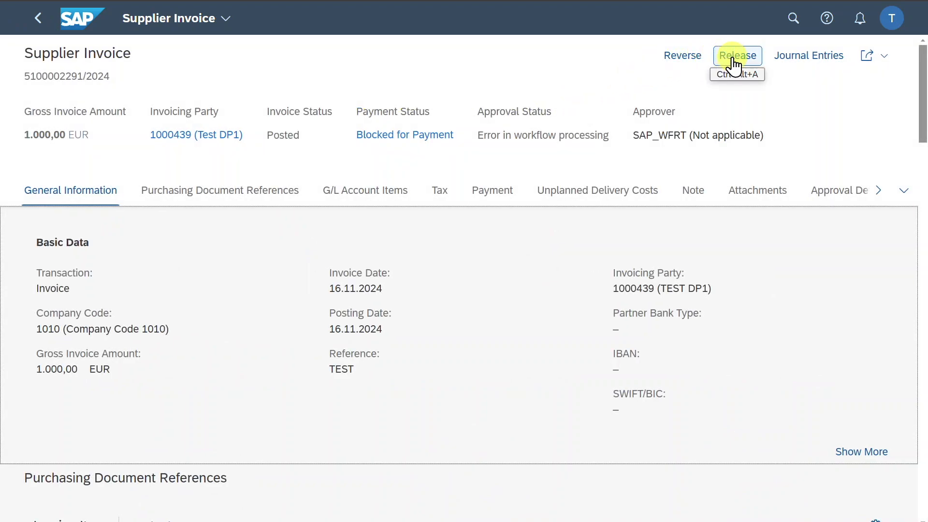
left_click(733, 58)
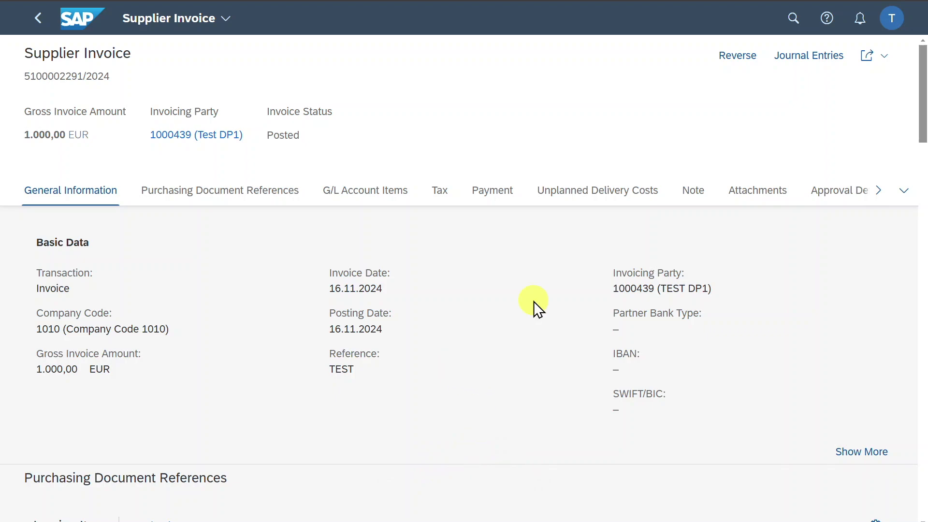
left_click(813, 59)
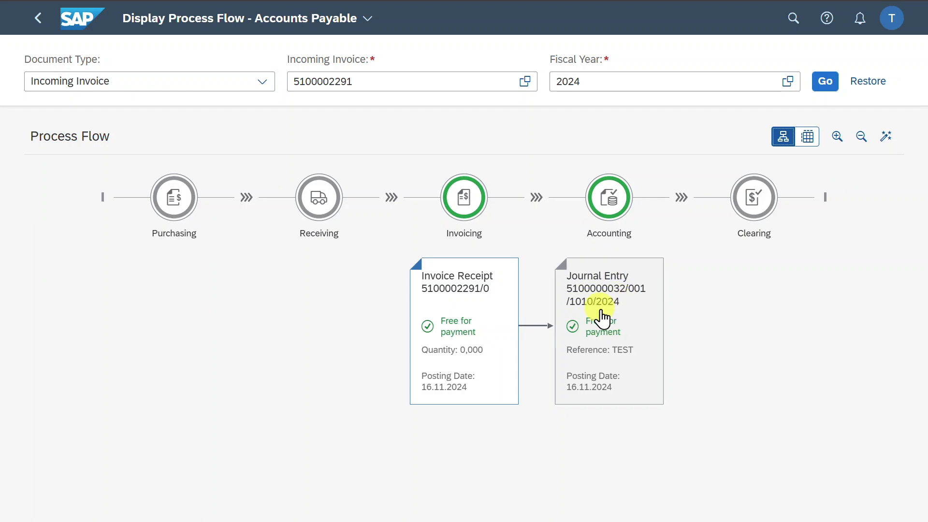
left_click(625, 334)
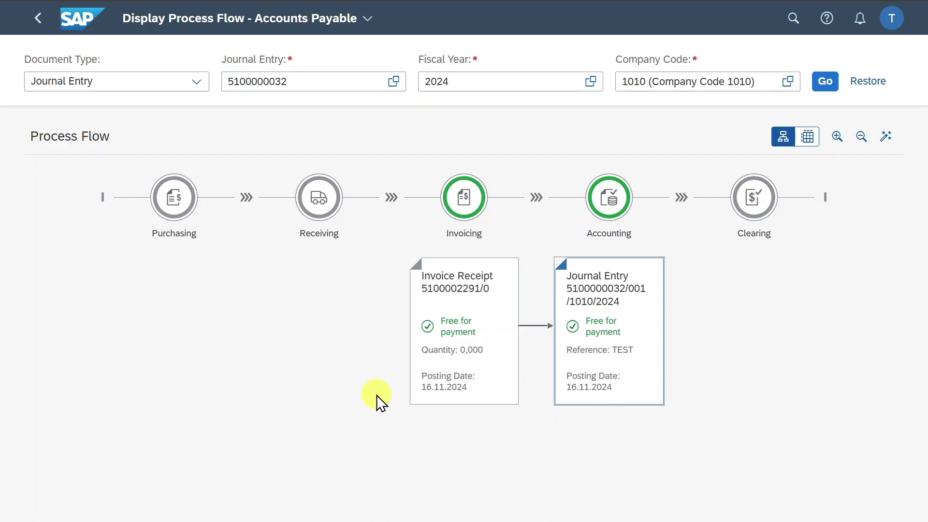
Step: Launch Manage Payment Blocks, filter on supplier 1000439 and show Test DP1's block details
left_click(793, 18)
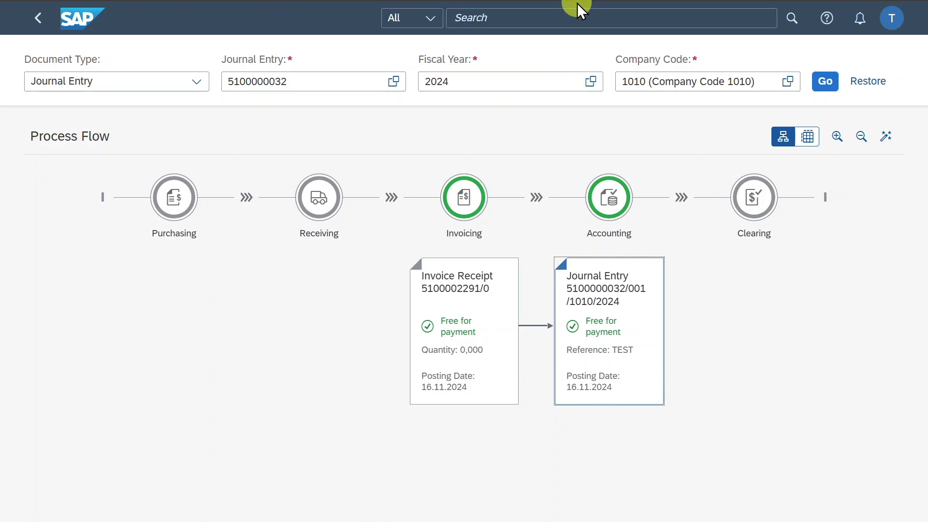
left_click(581, 18)
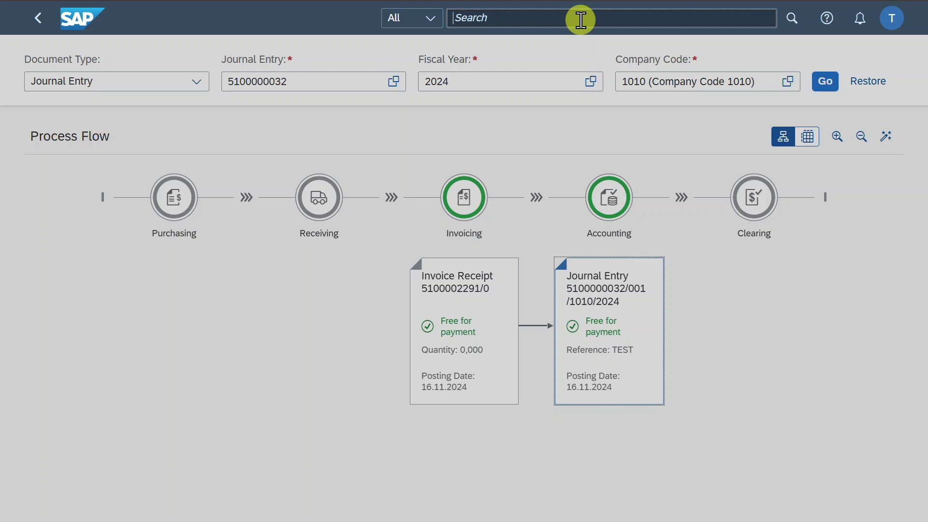
type("manage paym")
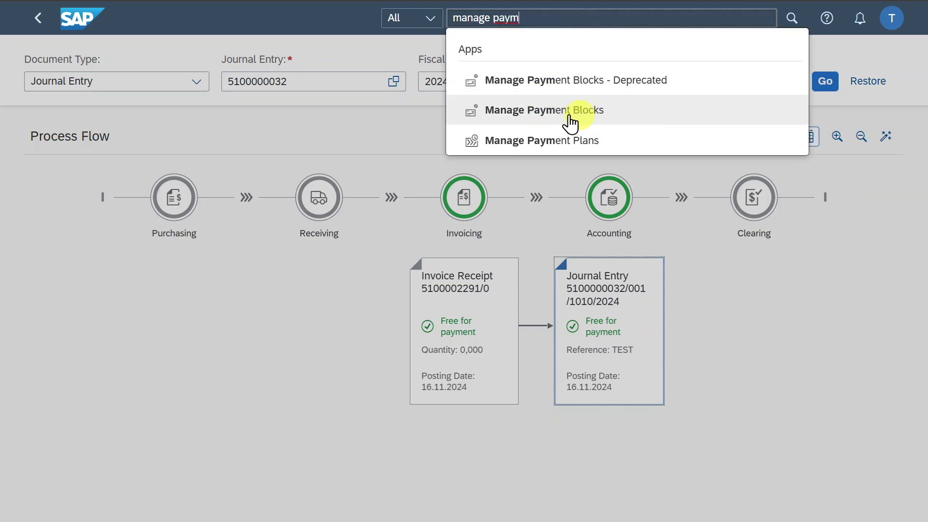
left_click(582, 114)
type("1000439")
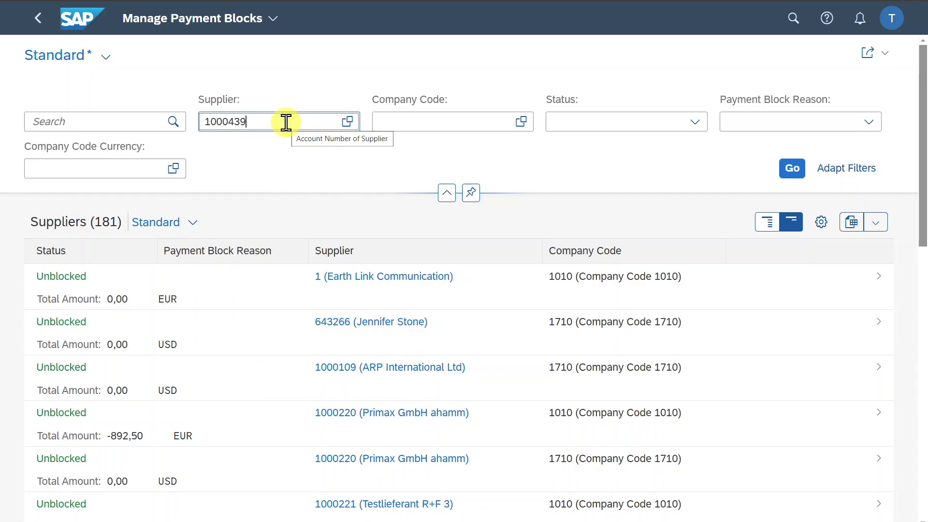
left_click(791, 167)
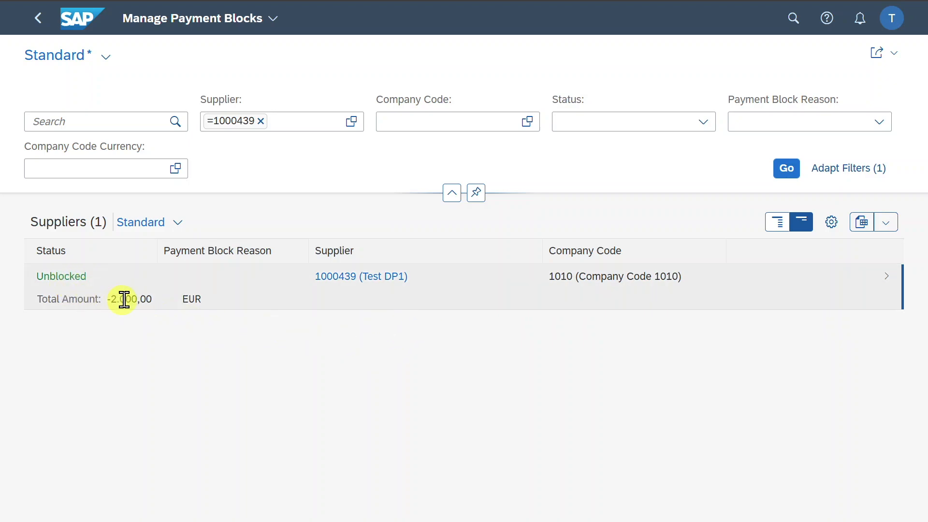
left_click(886, 298)
scroll(565, 366, "up", 1)
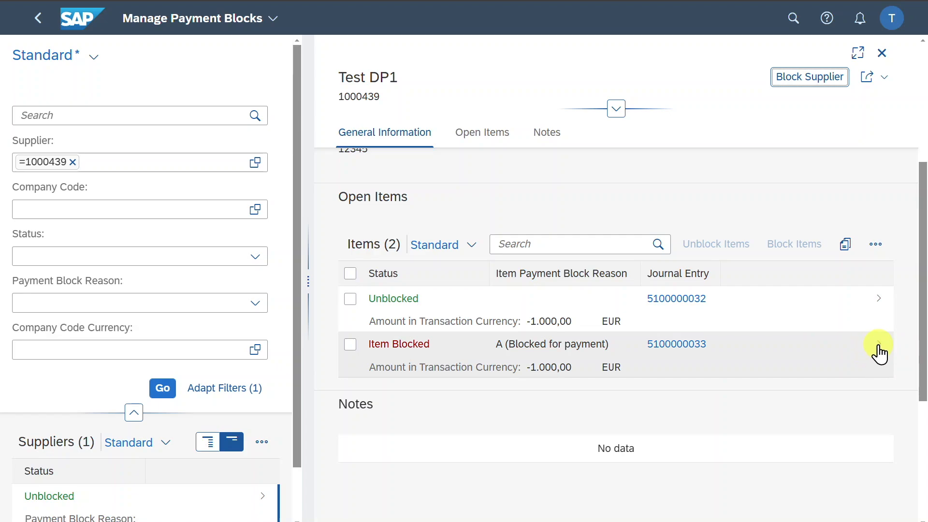
left_click(879, 345)
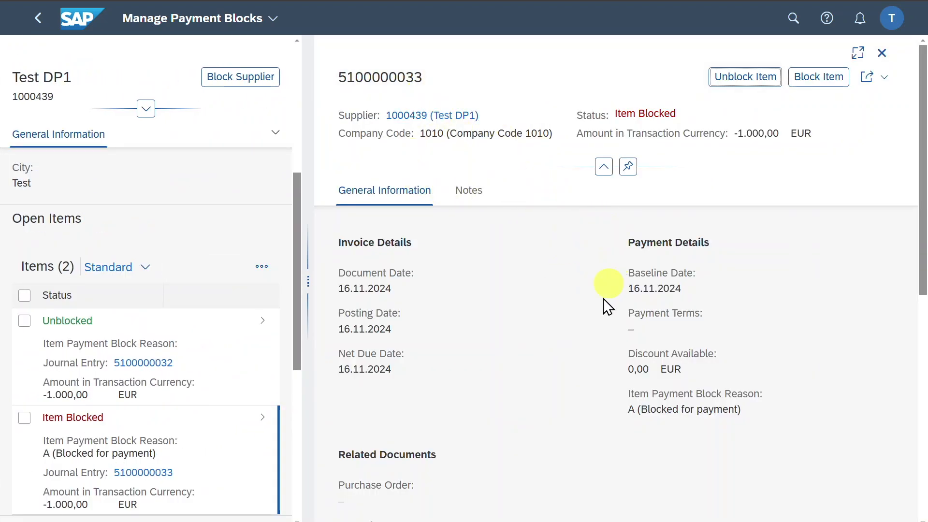
left_click(734, 79)
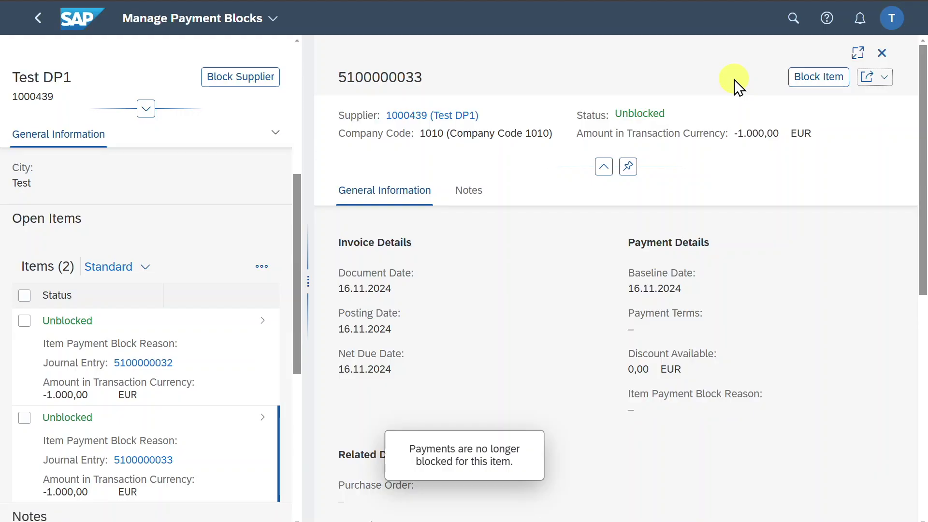
scroll(234, 354, "down", 2)
scroll(233, 354, "down", 1)
scroll(233, 355, "up", 3)
scroll(234, 354, "up", 2)
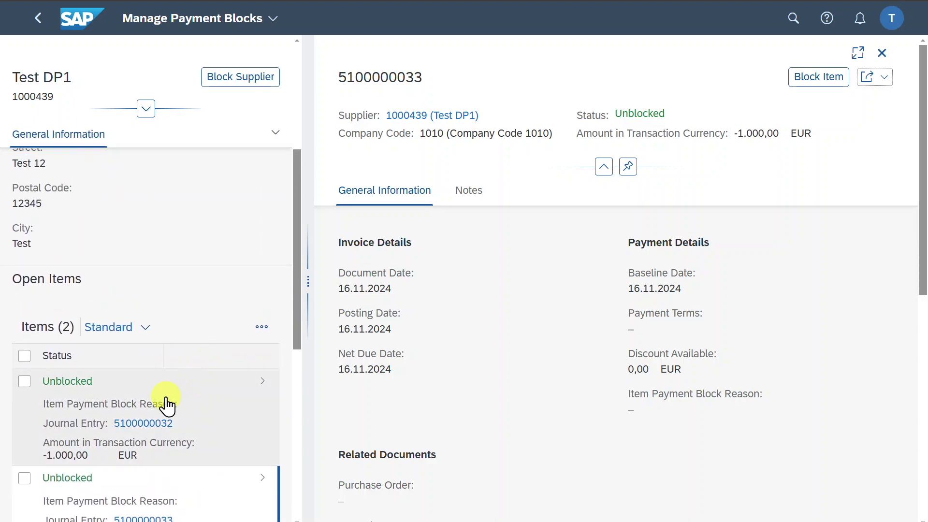
scroll(166, 397, "up", 2)
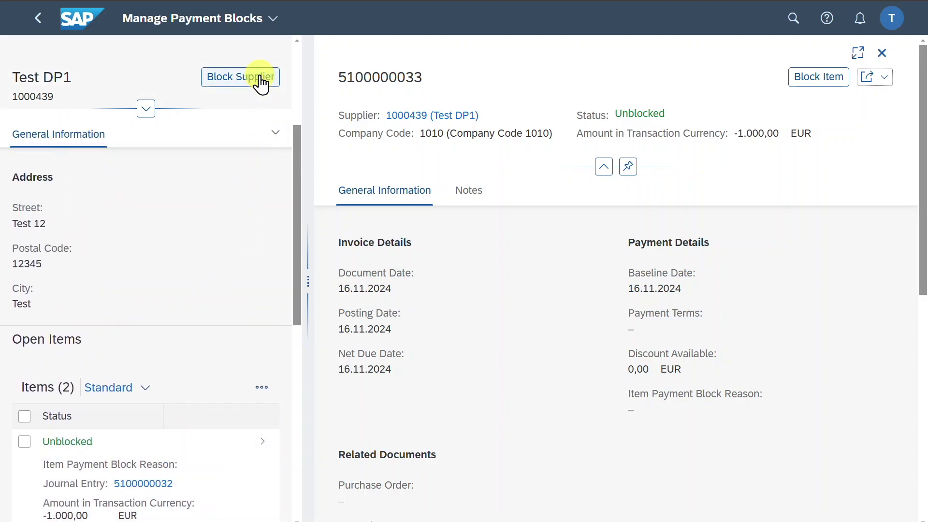
left_click(234, 80)
Step: Block supplier Test DP1 with reason Blocked for payment and return to the supplier list
left_click(515, 296)
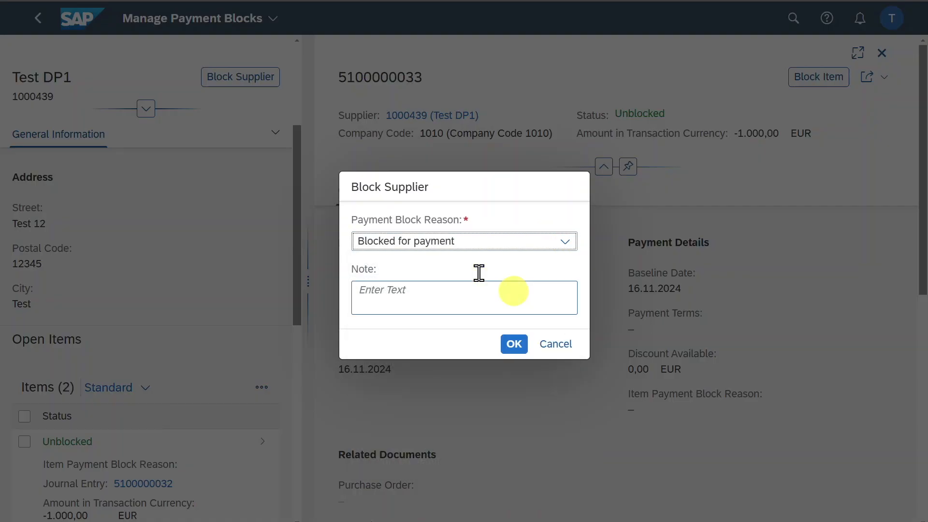
left_click(515, 344)
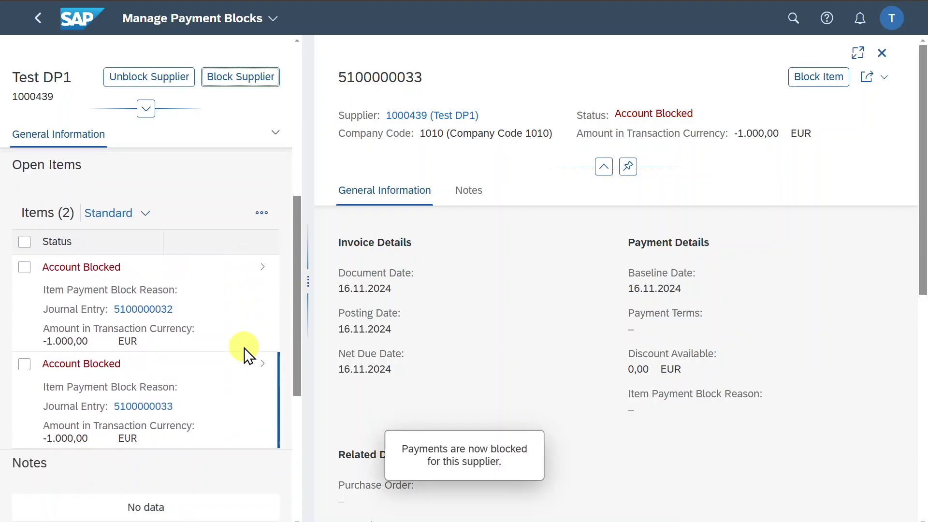
left_click(38, 18)
left_click(38, 18)
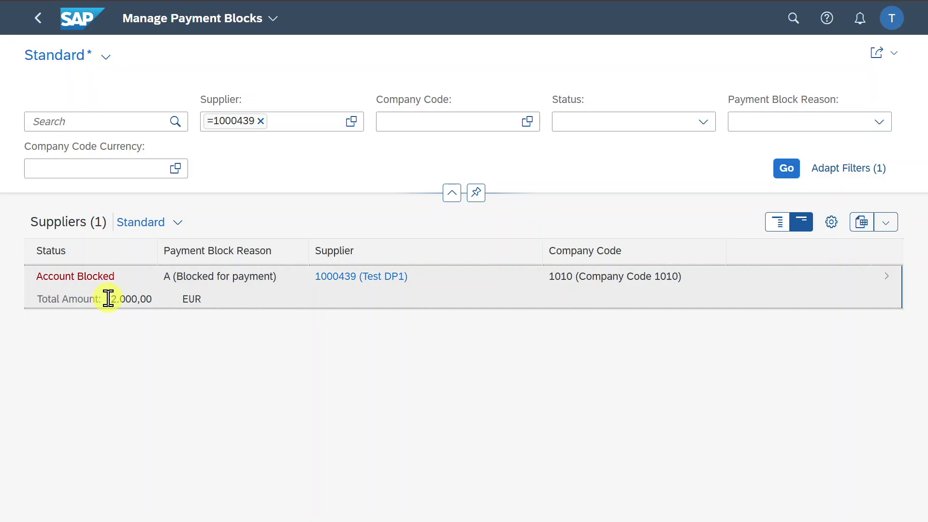
Step: Remove the supplier 1000439 filter and reload the 82 suppliers of company code 1710 in USD
left_click(262, 121)
left_click(786, 168)
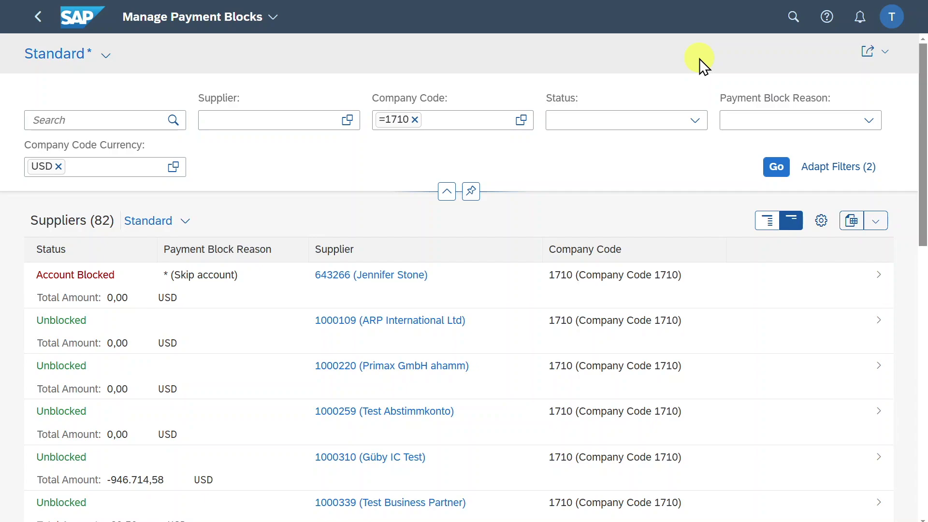
left_click(793, 17)
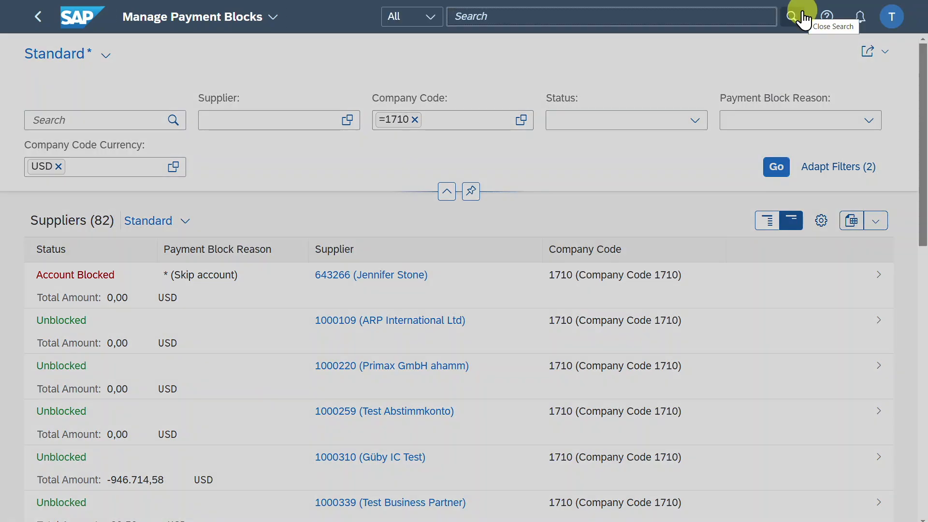
type("schedule su")
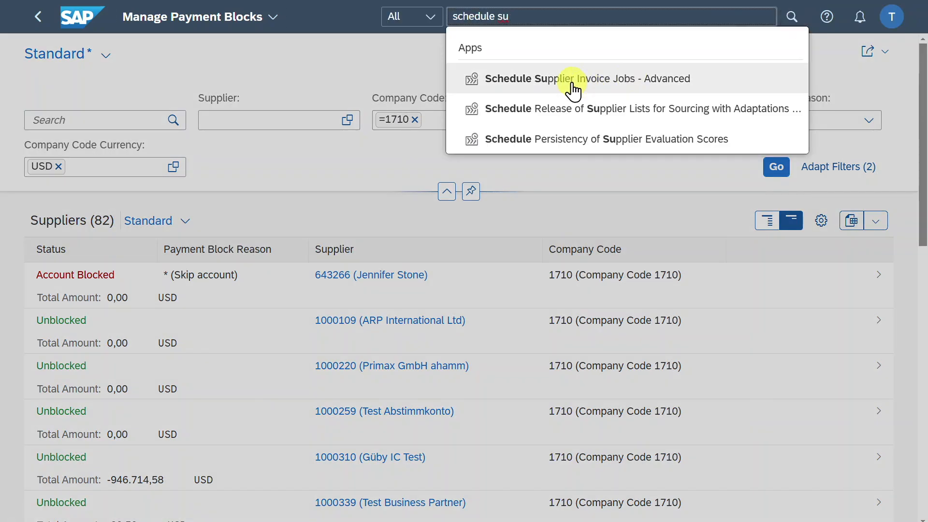
Step: Create a new job in the supplier invoice jobs app using the Release Blocked Invoices template
left_click(605, 79)
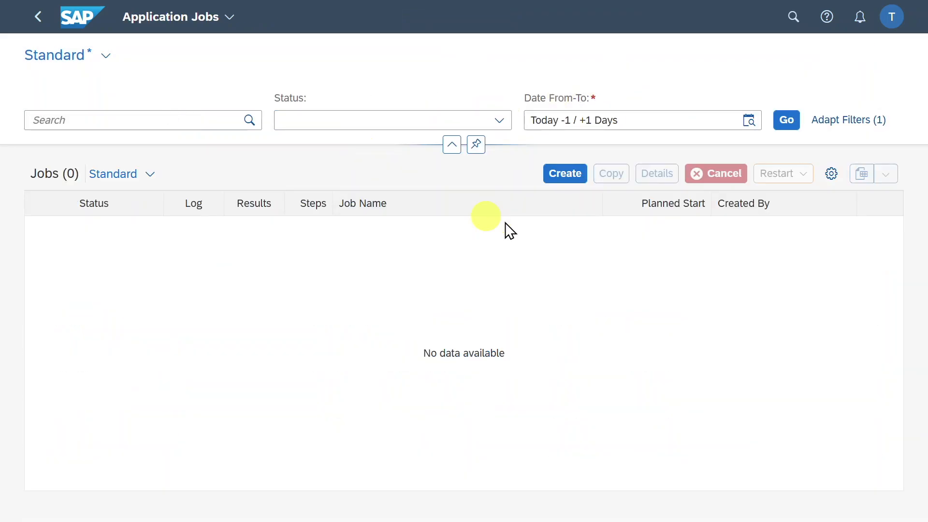
left_click(567, 172)
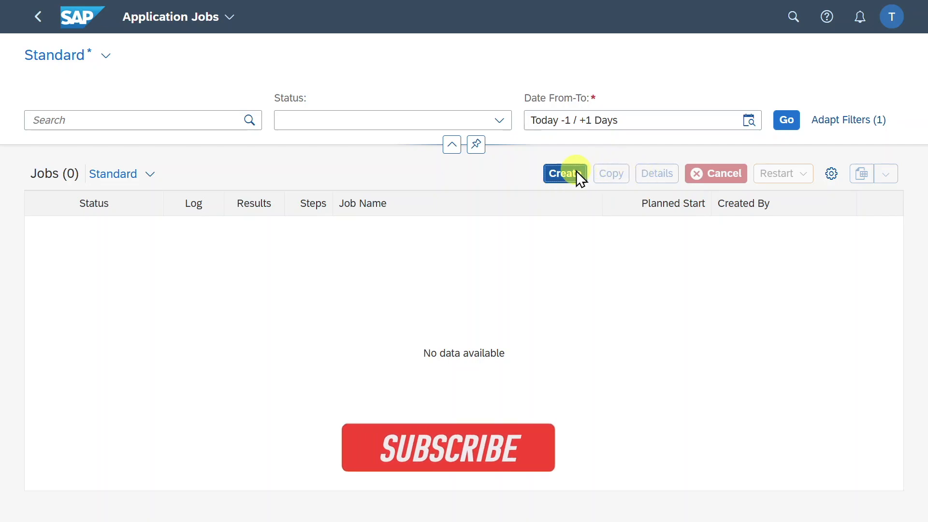
left_click(415, 201)
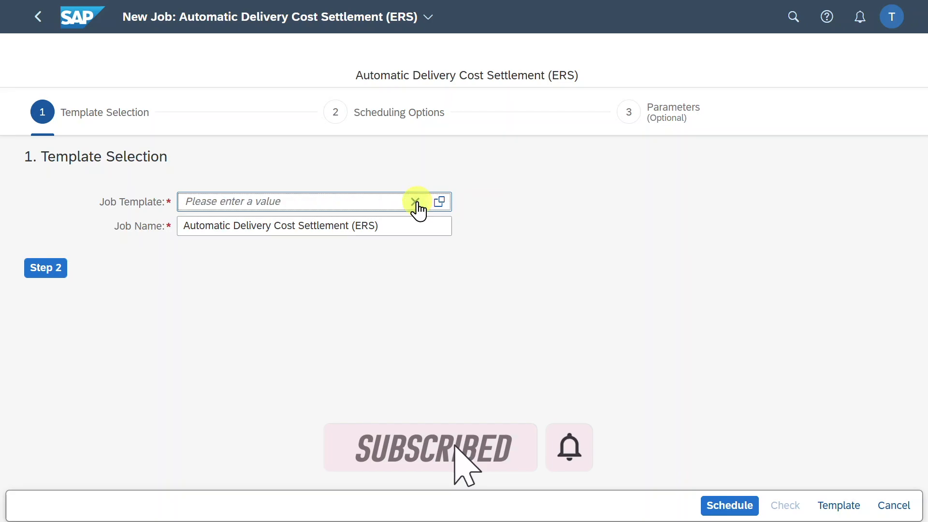
left_click(439, 202)
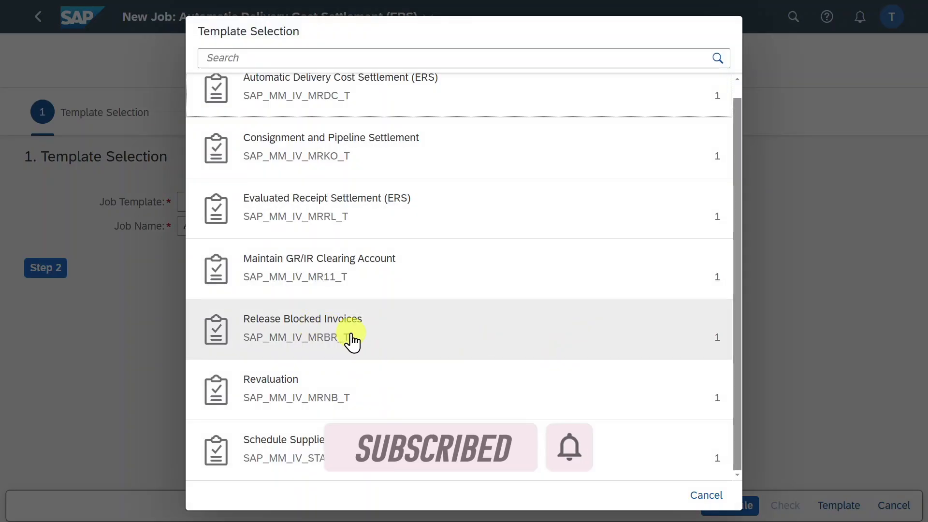
left_click(326, 326)
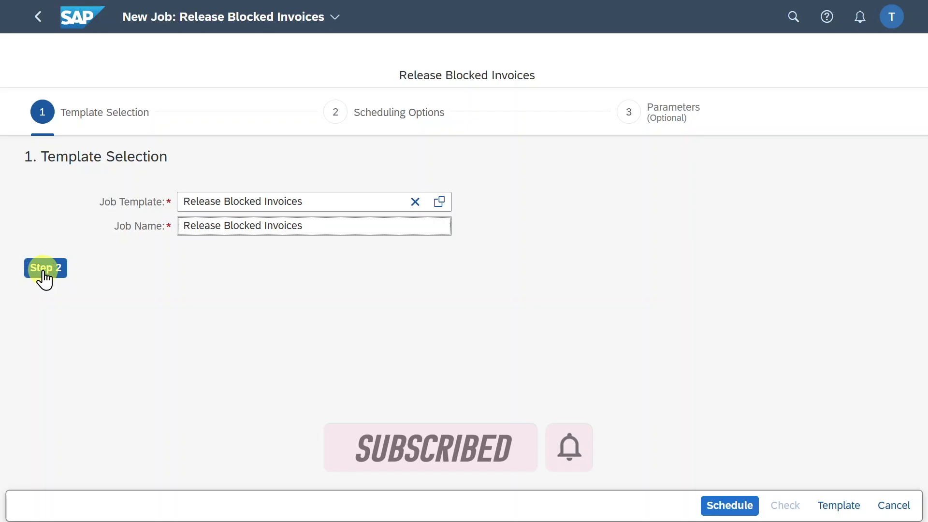
Step: Move to the scheduling step and toggle Start Immediately on and off to reveal start-time fields
left_click(45, 268)
left_click(180, 235)
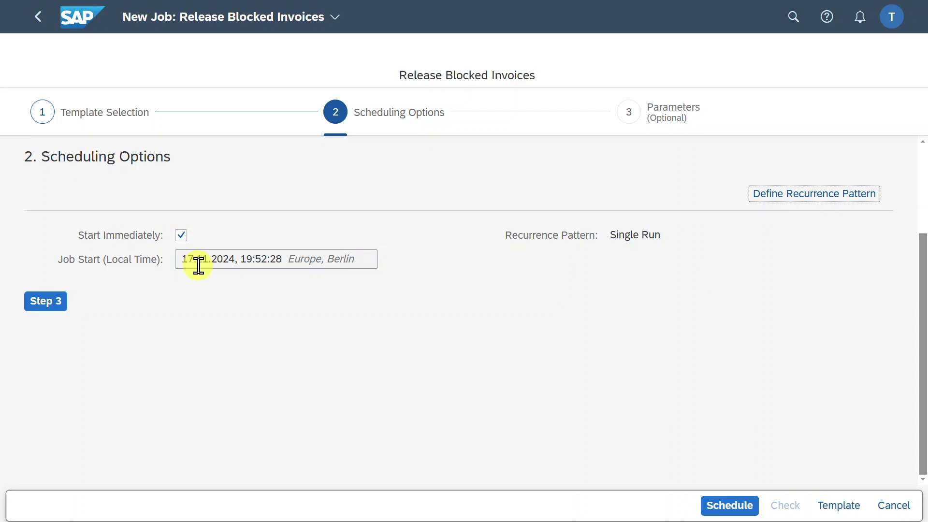
left_click(181, 235)
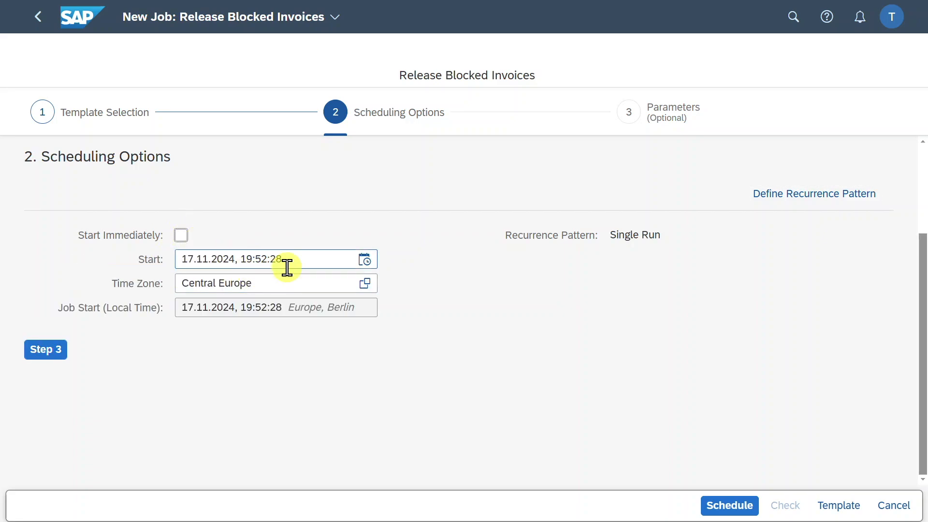
left_click(182, 234)
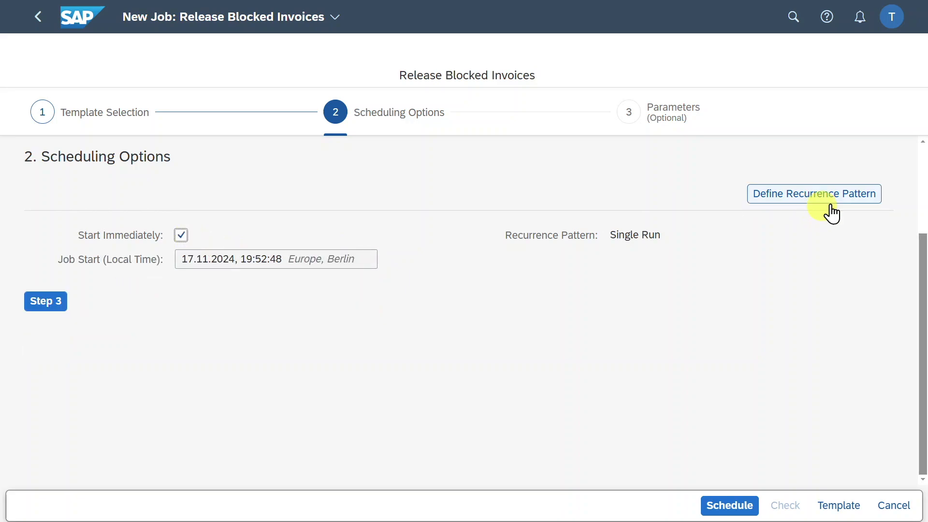
left_click(814, 197)
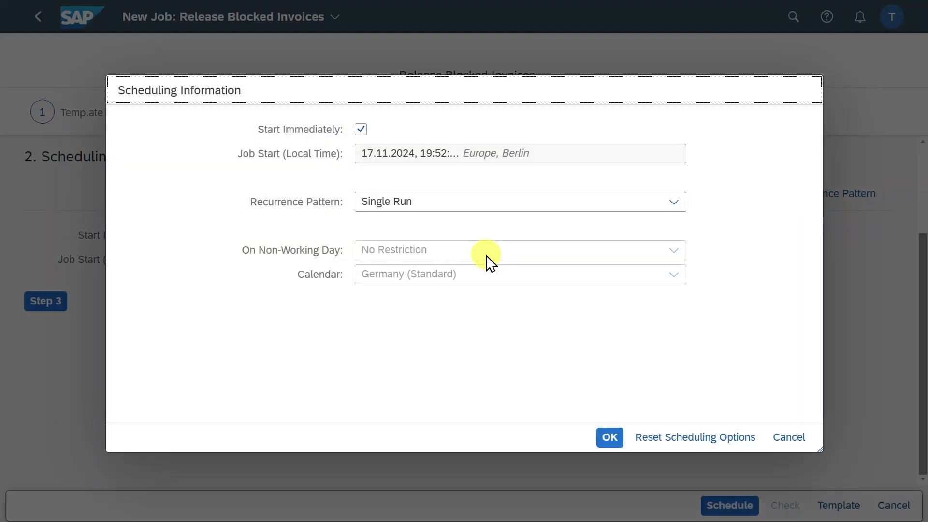
left_click(478, 202)
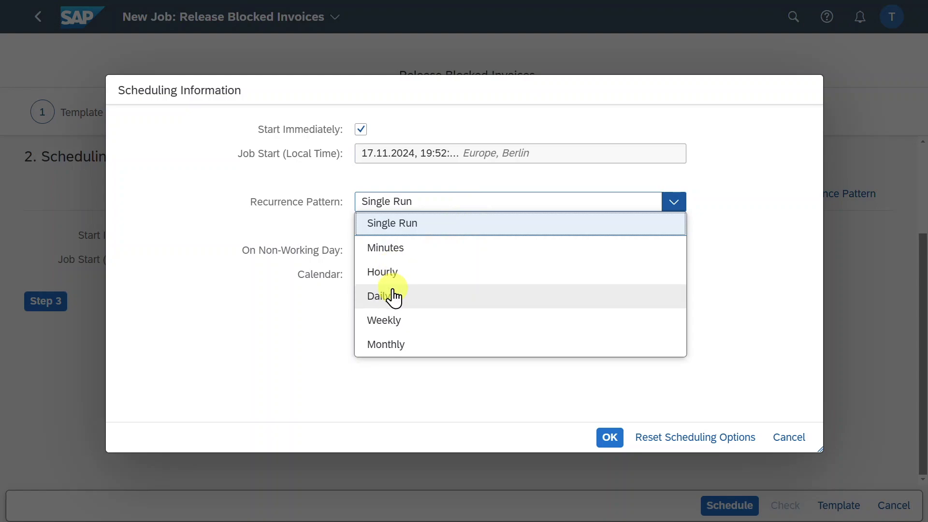
left_click(789, 437)
left_click(46, 300)
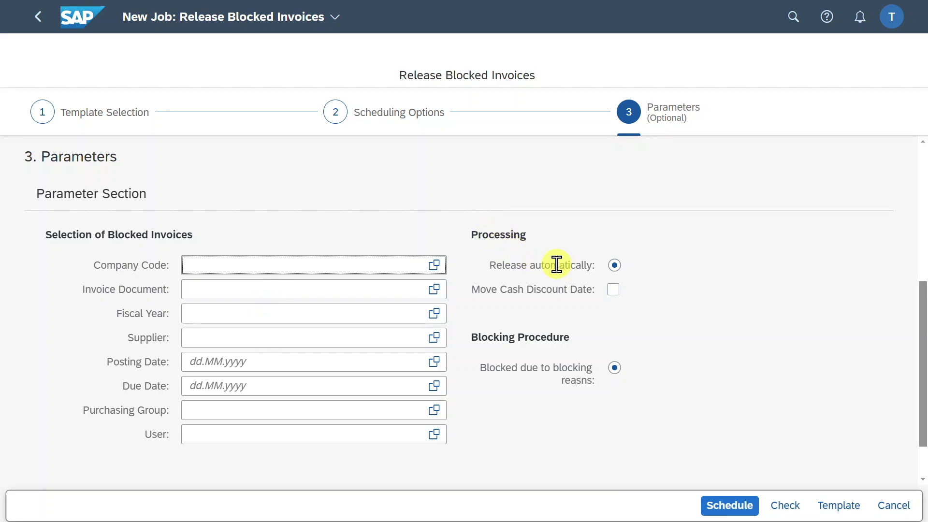
Step: Check the job parameters and schedule the Release Blocked Invoices job
left_click(597, 288)
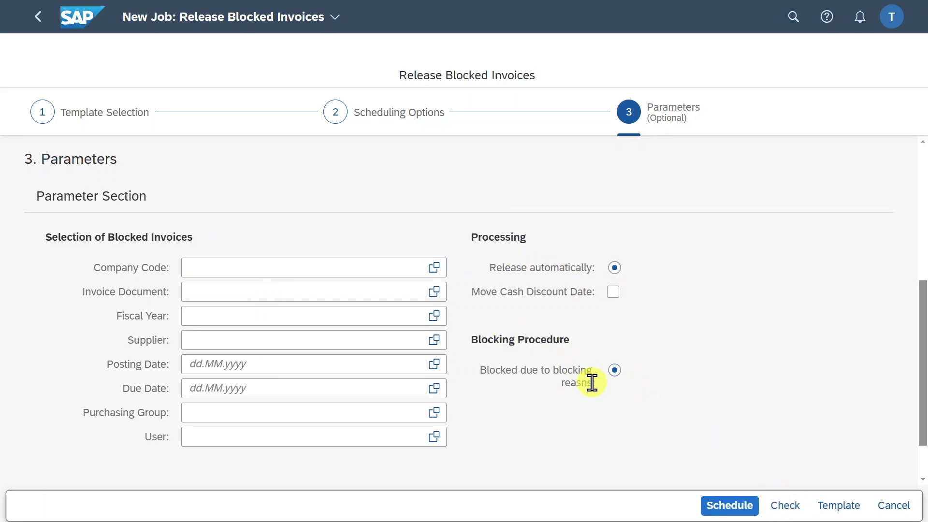
left_click(785, 505)
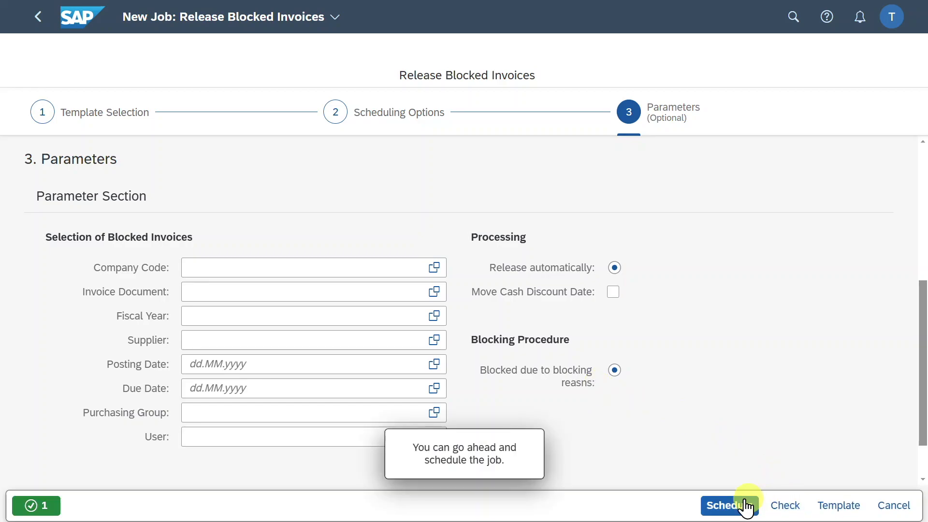
left_click(729, 505)
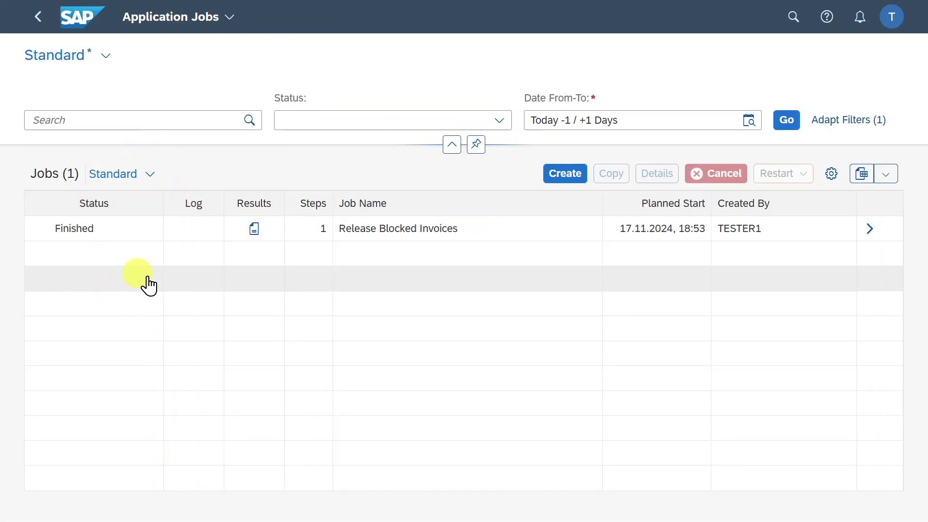
Step: View the finished job's results showing 30 records passed
left_click(258, 229)
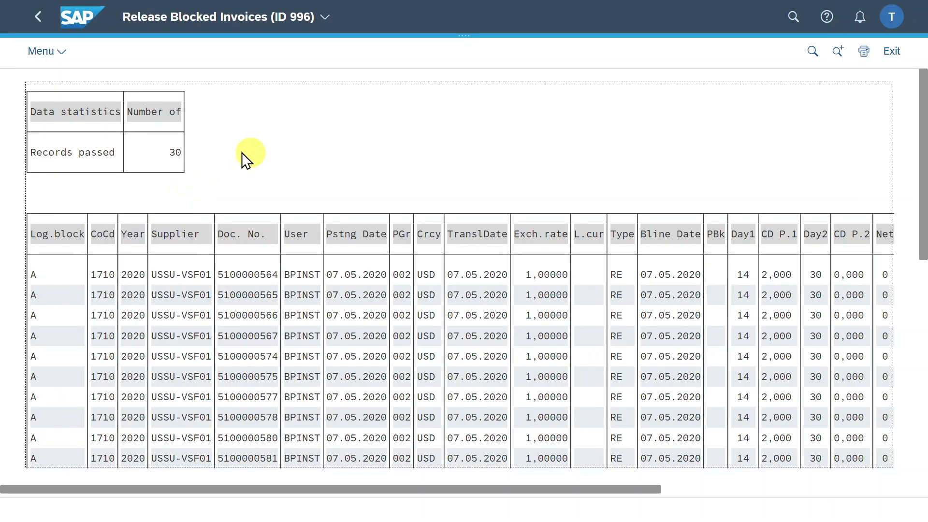
left_click(793, 17)
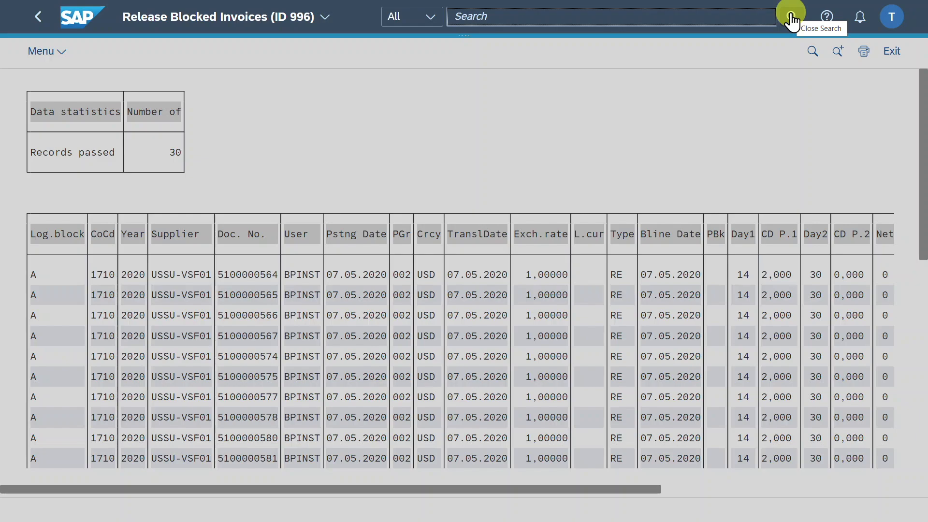
type("manage business pa")
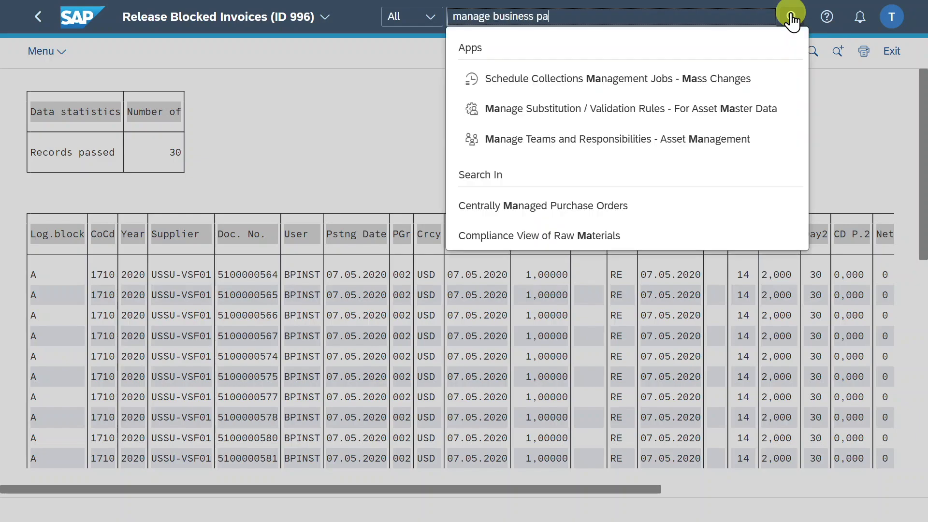
type("rtner ma")
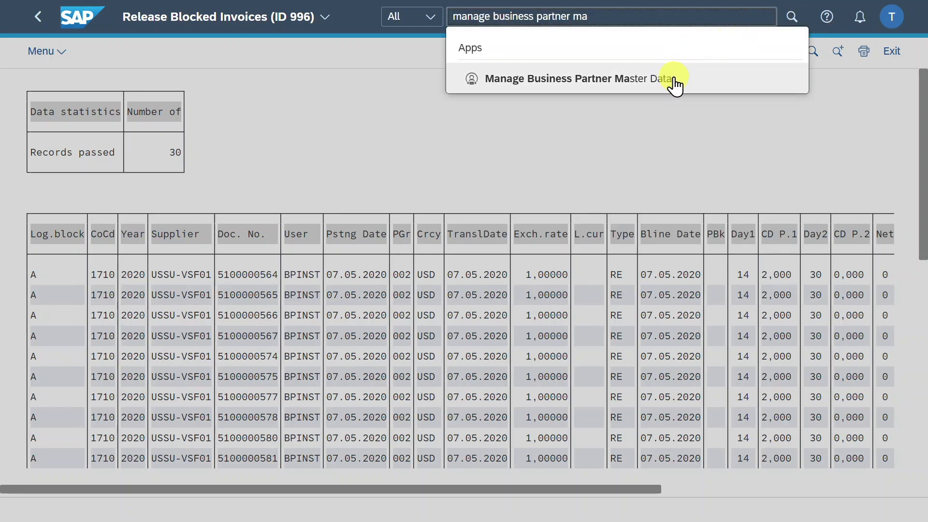
Step: Find business partner 1000439 in Manage Business Partner Master Data and open Test DP1
left_click(674, 80)
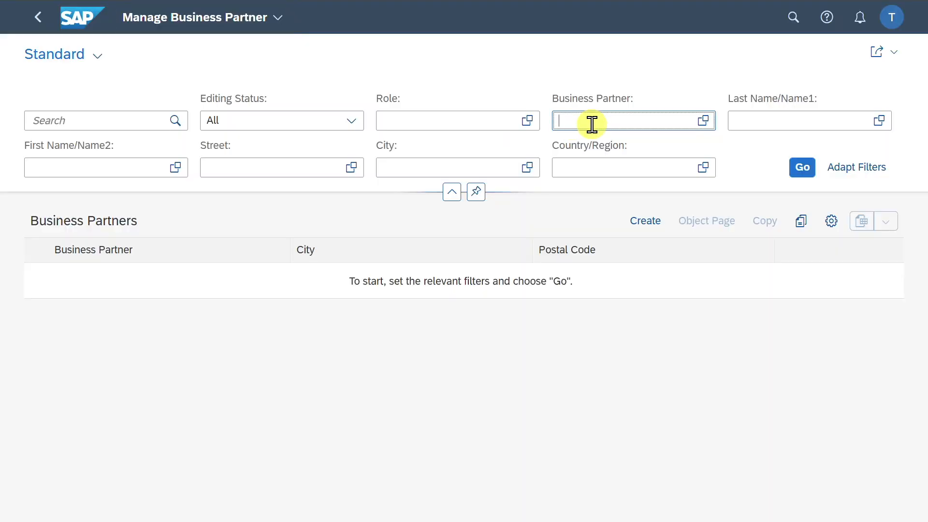
type("1000439")
left_click(801, 166)
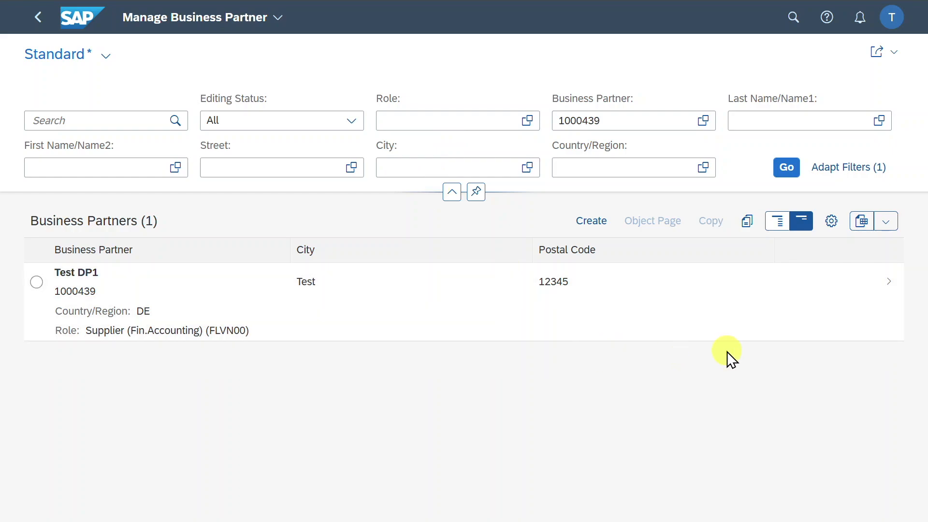
left_click(874, 287)
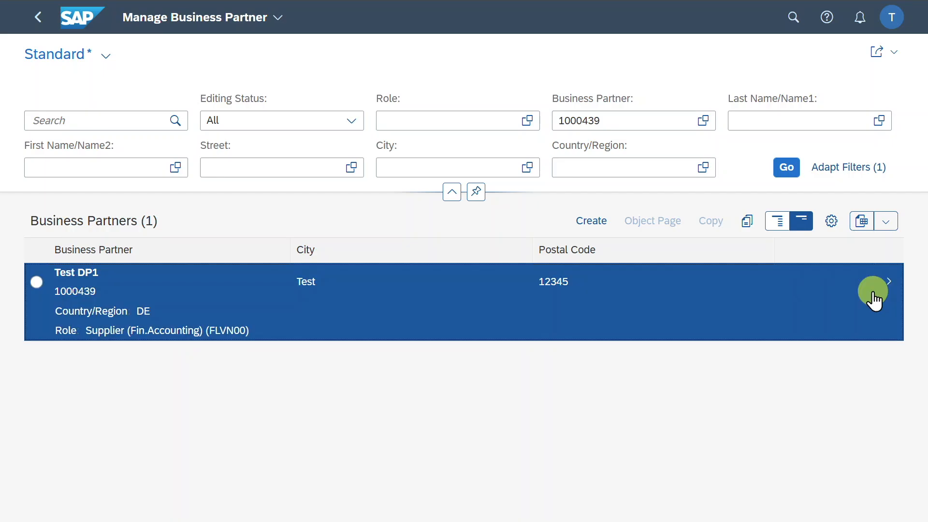
Step: Go to the partner's roles and open the Supplier (Fin.Accounting) role
left_click(126, 217)
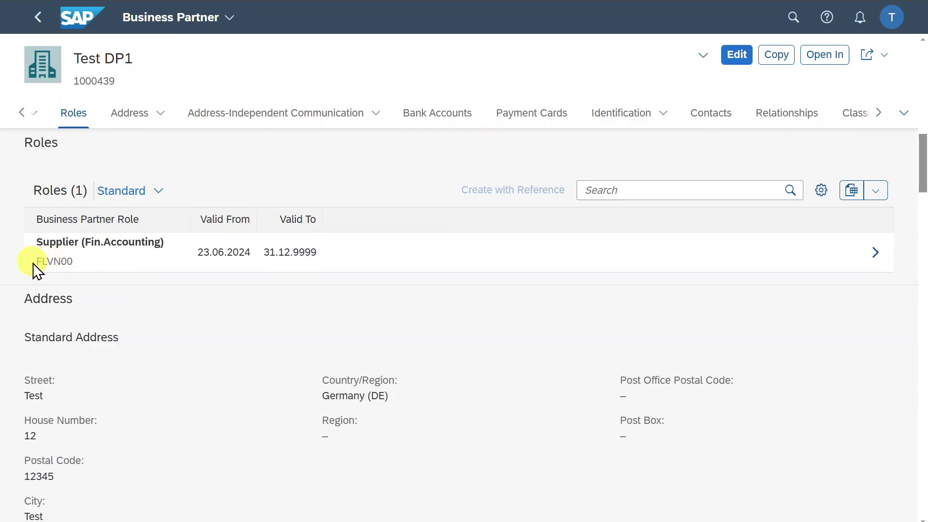
left_click(551, 249)
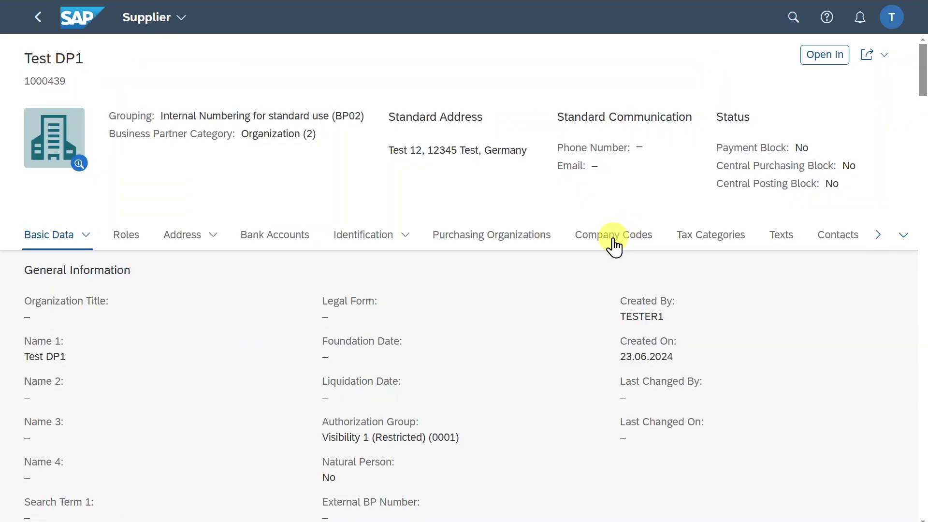
scroll(613, 238, "down", 3)
scroll(613, 238, "down", 5)
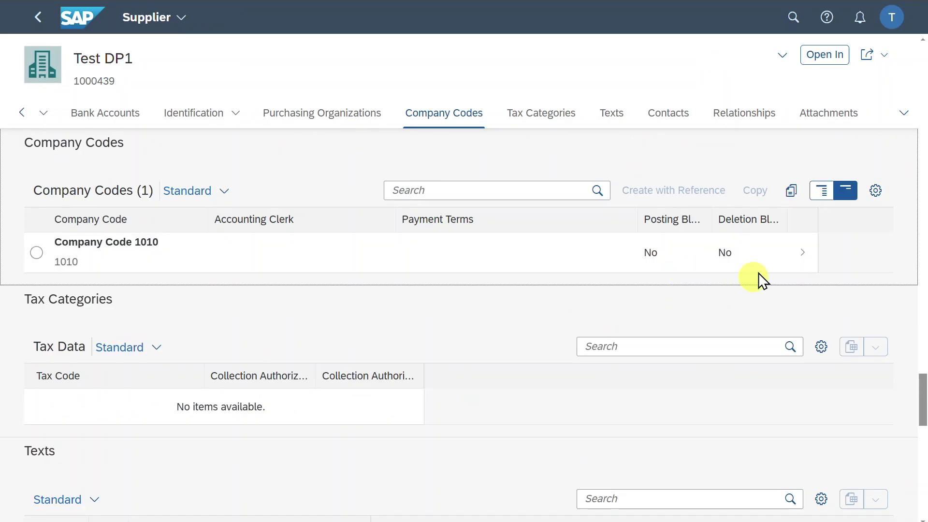
Step: Edit company code 1010 data and review its payment block A under Automatic Payment Transactions
left_click(796, 261)
left_click(833, 54)
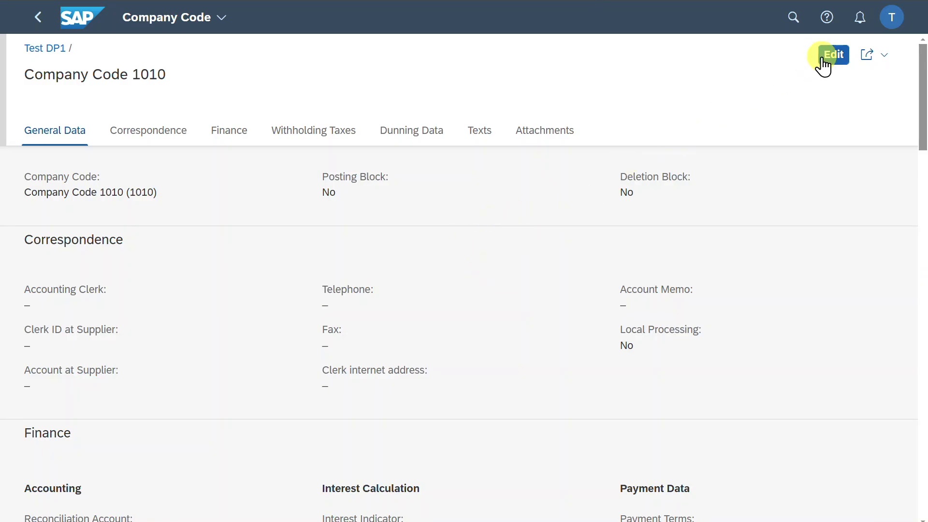
scroll(471, 340, "down", 5)
scroll(471, 340, "down", 5)
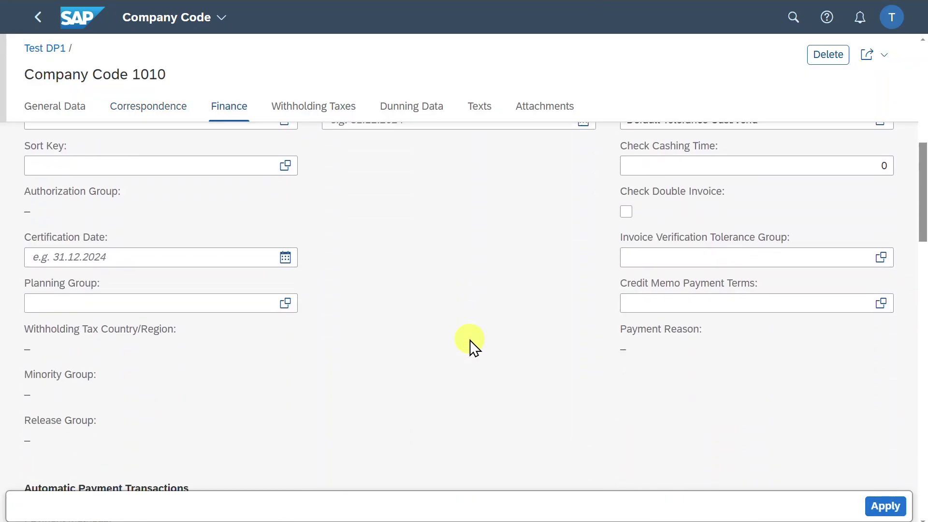
scroll(471, 341, "down", 5)
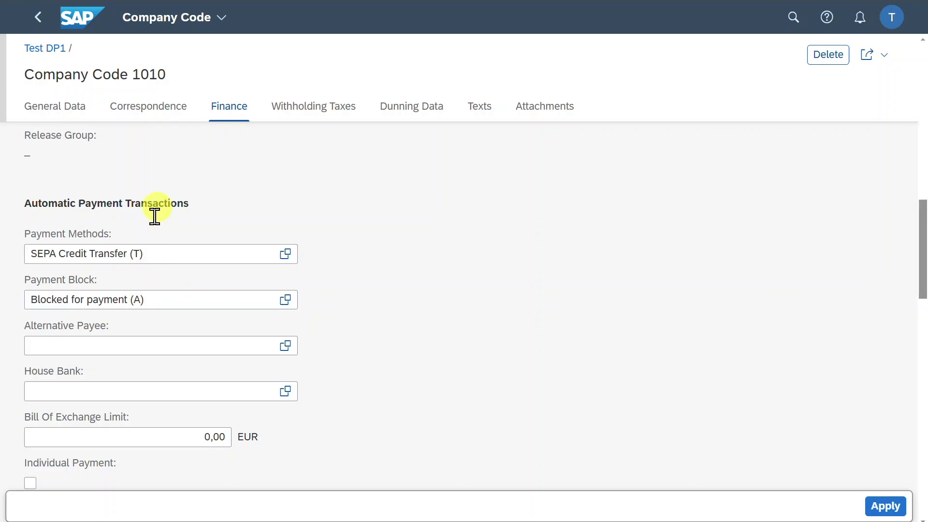
left_click(162, 300)
left_click(161, 300)
scroll(173, 279, "down", 1)
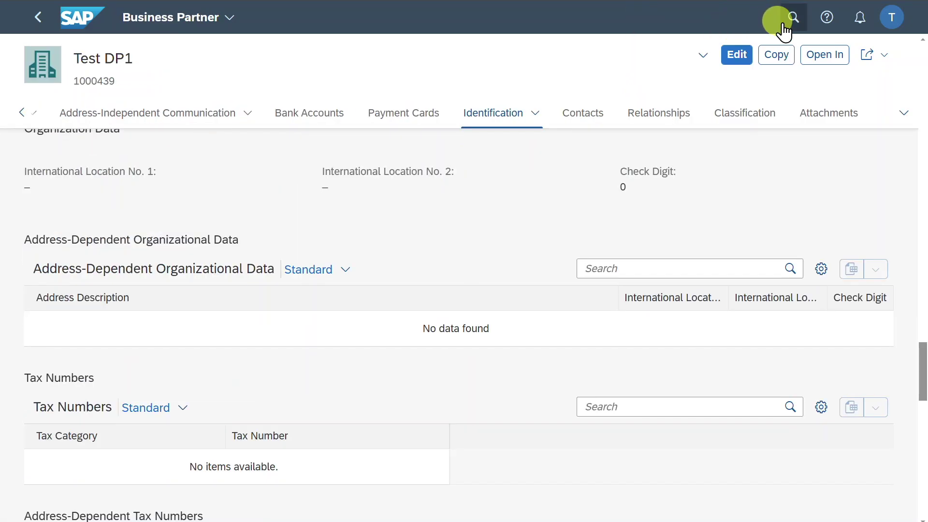
left_click(792, 17)
type("manage auto")
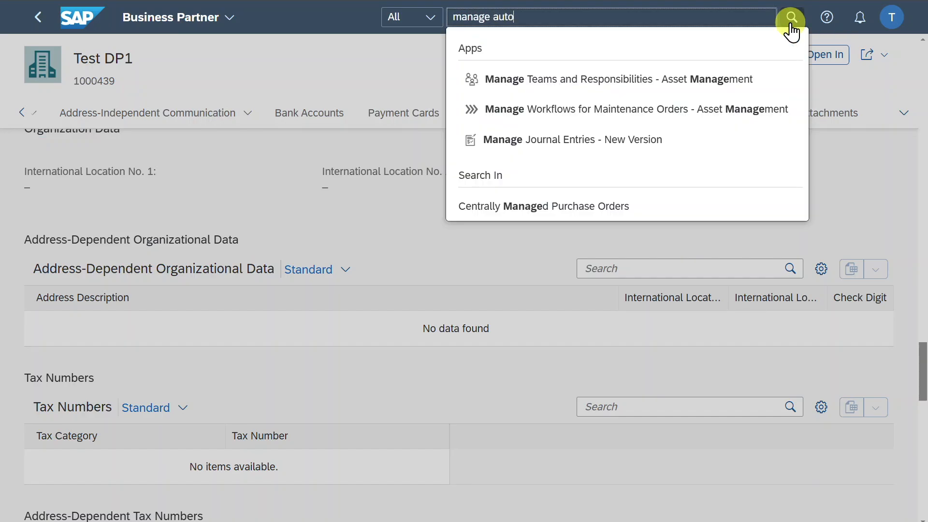
Step: Create payment run parameter TEST1 in Manage Automatic Payments
left_click(594, 79)
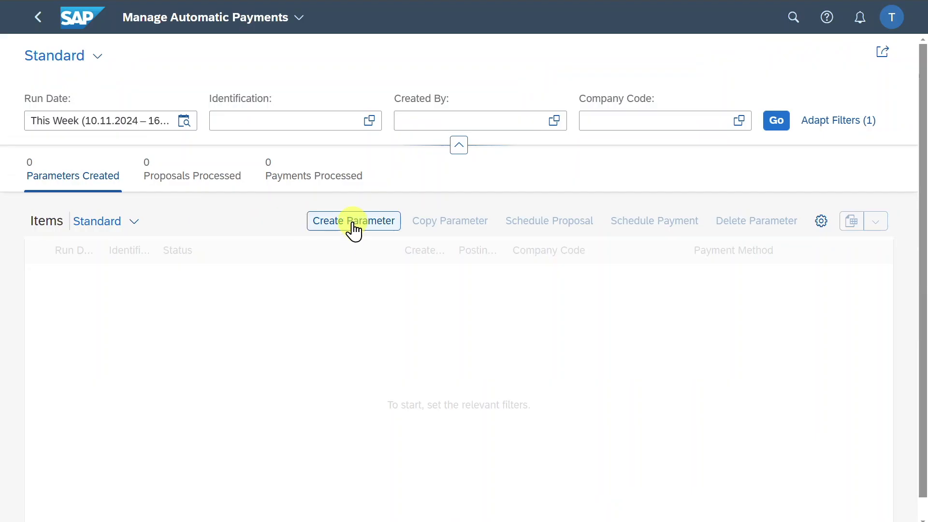
left_click(353, 221)
left_click(449, 285)
type("Test1")
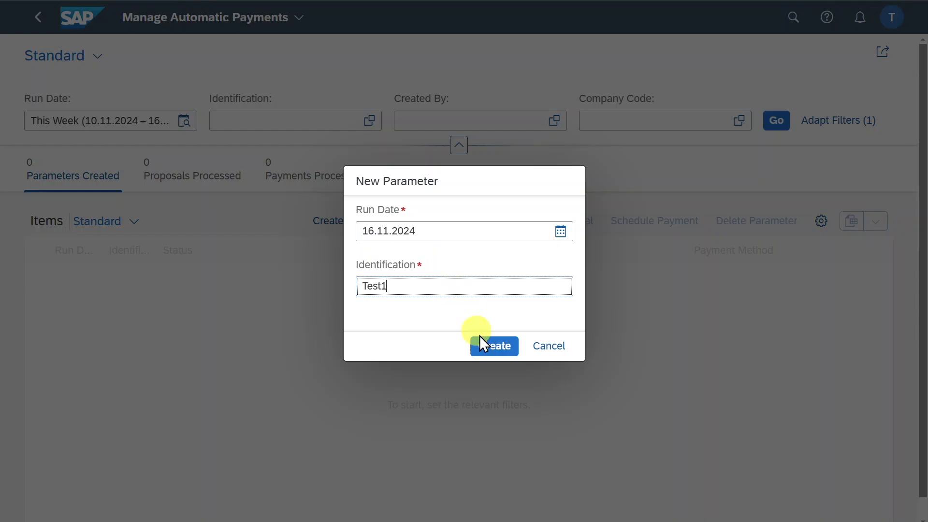
left_click(493, 346)
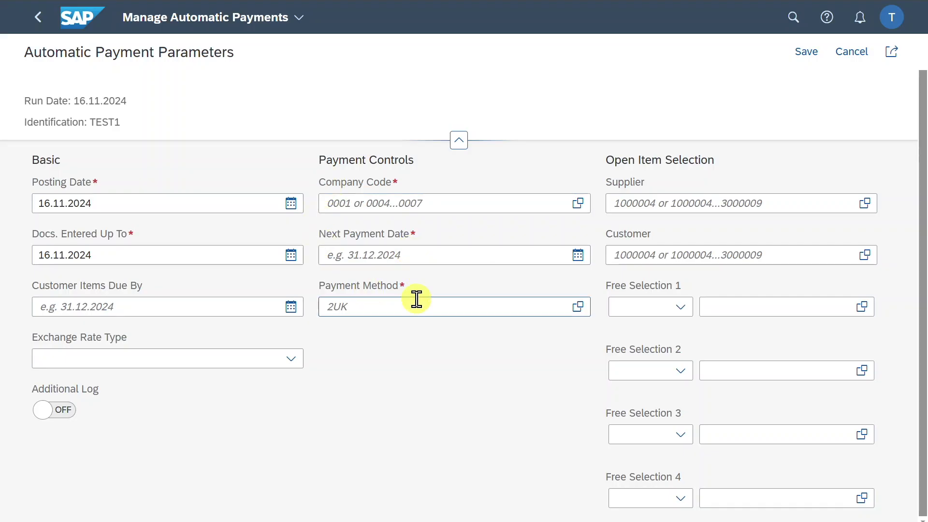
Step: Set company code 1010, supplier 1000439, payment methods and additional log, then save TEST1
left_click(437, 205)
type("1010")
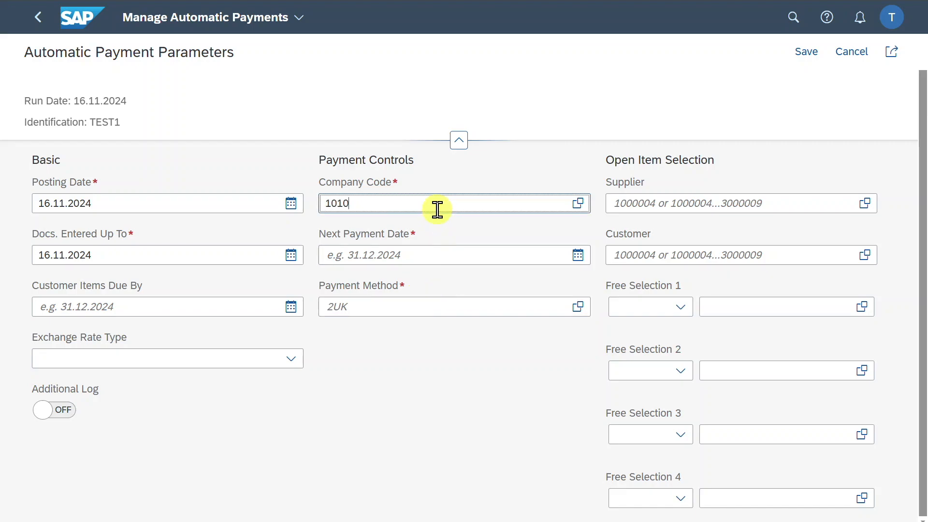
key("Tab")
type("31.11.2024")
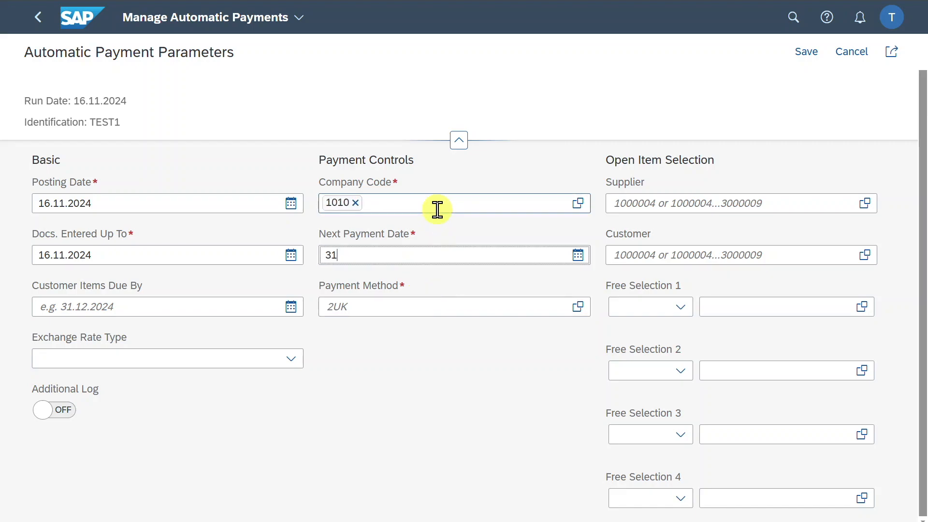
left_click(714, 202)
type("1000439")
key("Return")
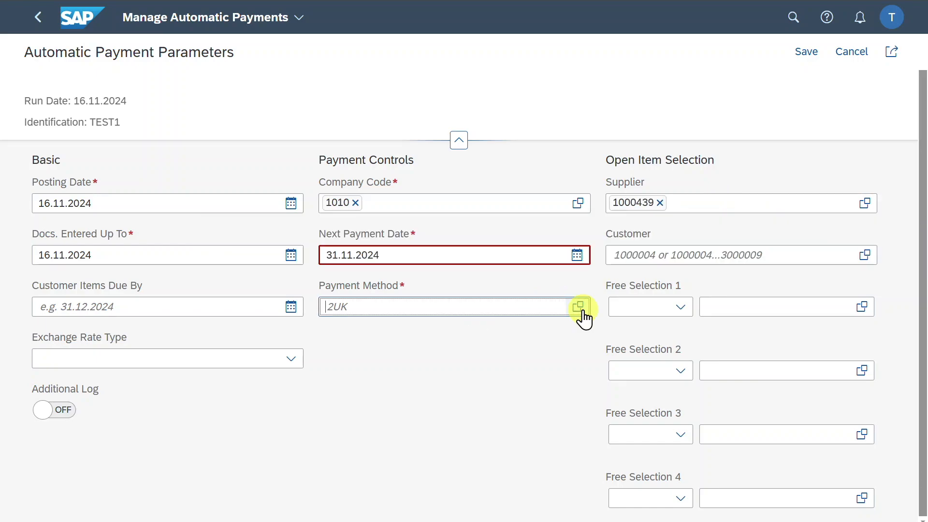
left_click(578, 306)
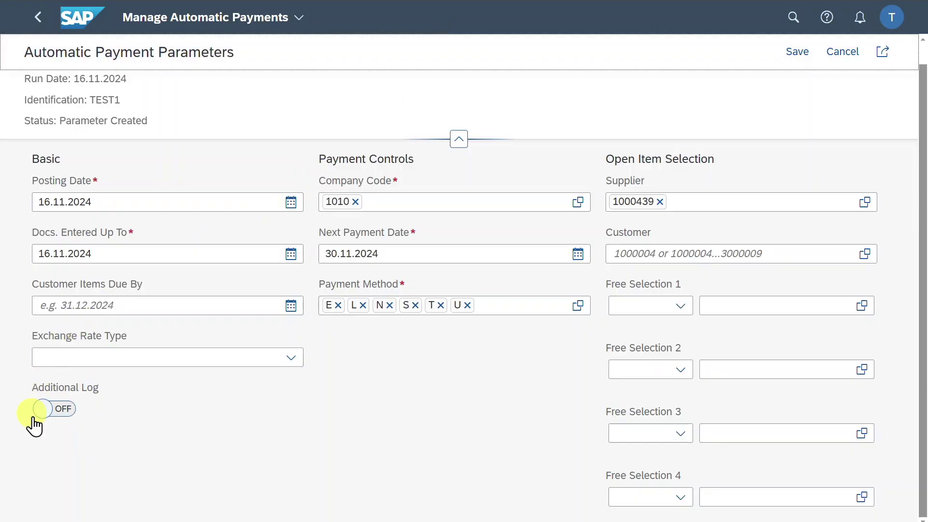
left_click(54, 409)
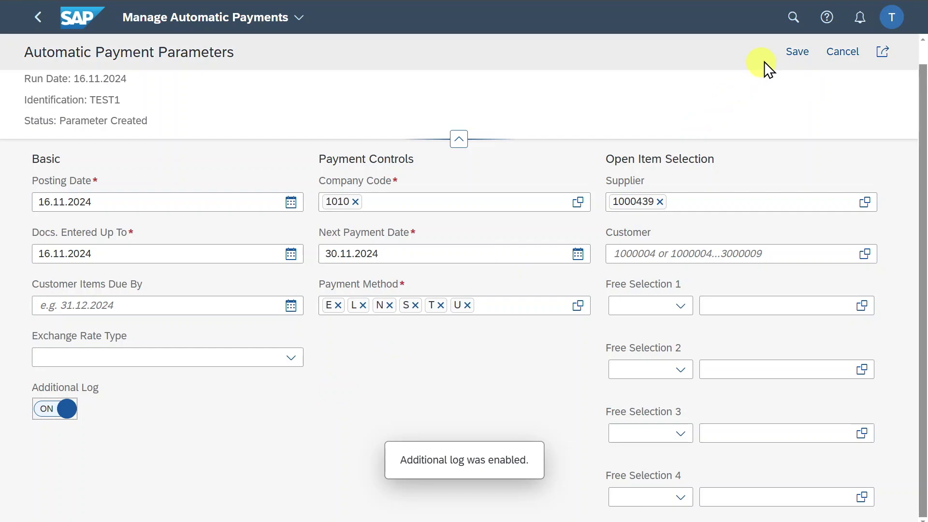
left_click(796, 52)
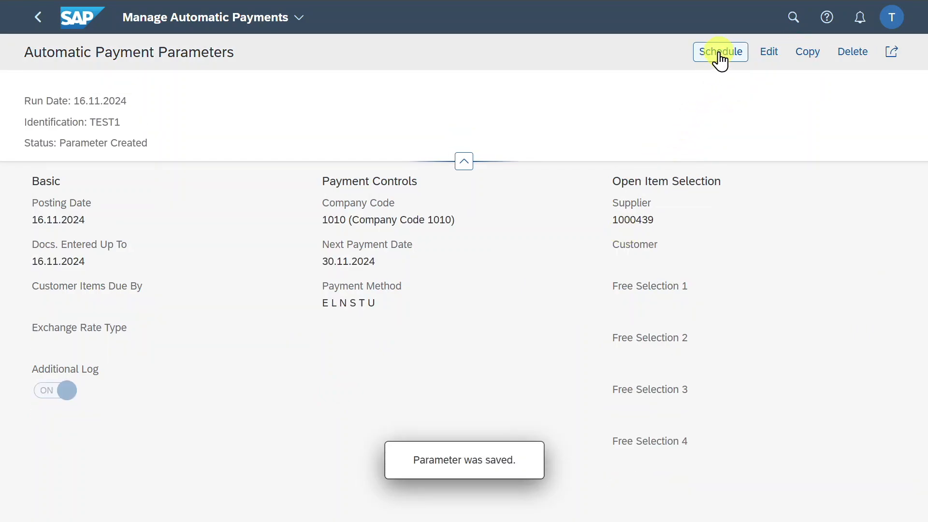
Step: Schedule the TEST1 payment proposal to start immediately and open it for revision
left_click(720, 51)
left_click(717, 83)
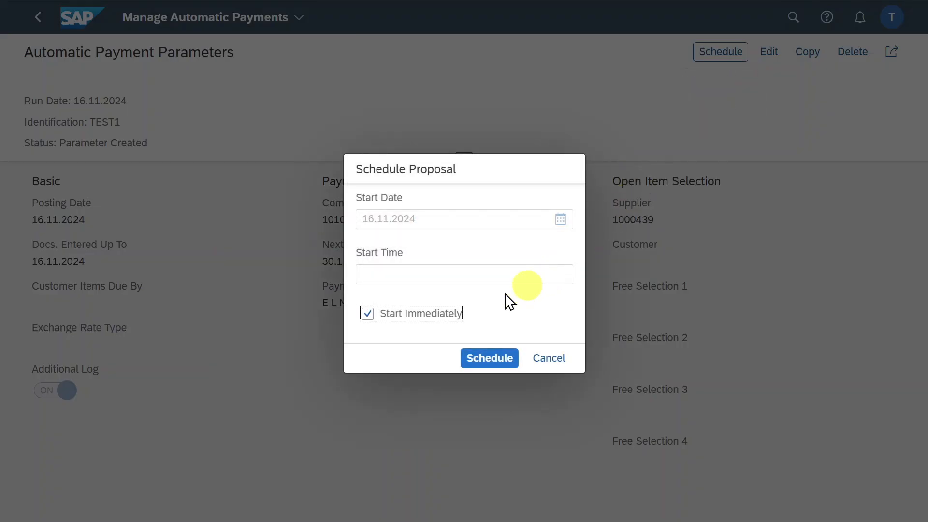
left_click(475, 357)
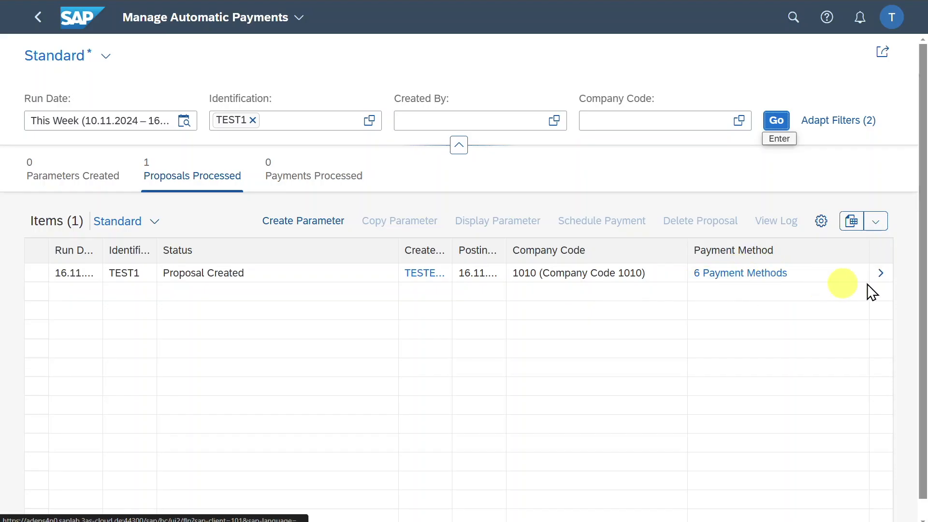
left_click(883, 276)
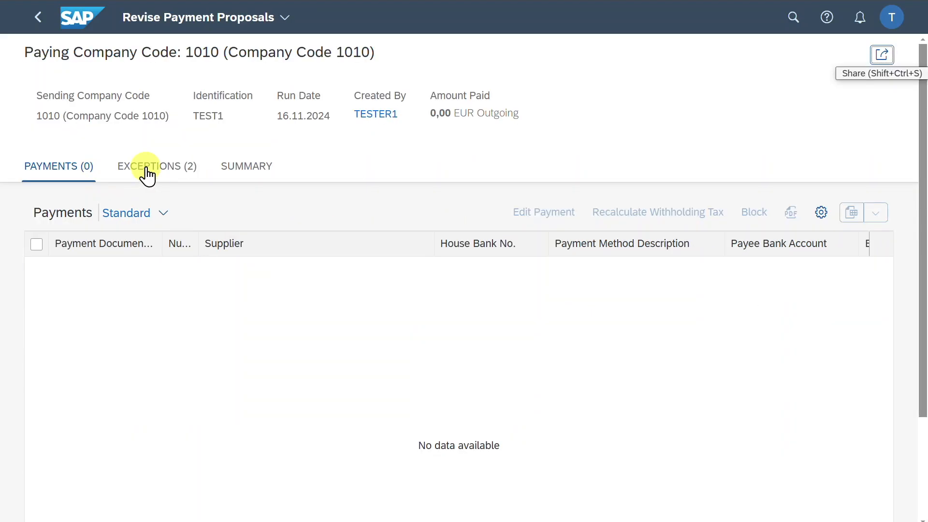
left_click(148, 167)
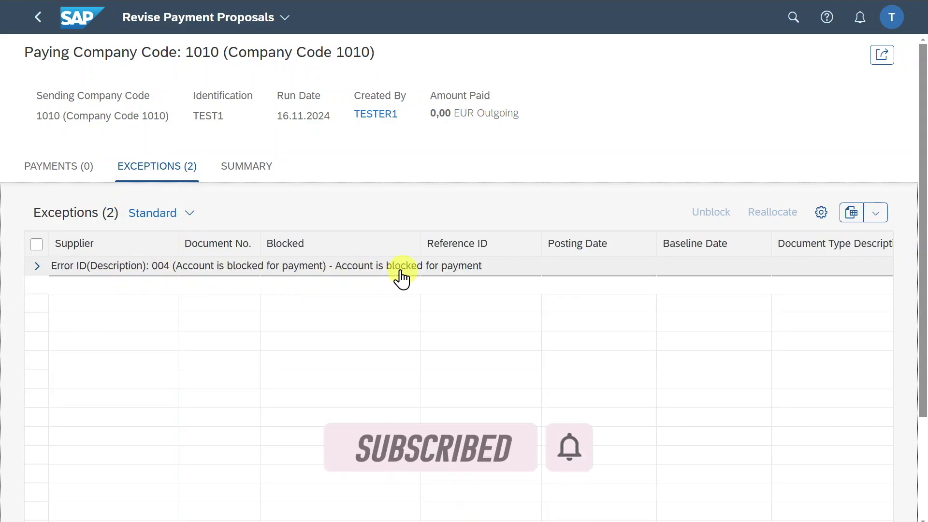
left_click(40, 266)
left_click(37, 266)
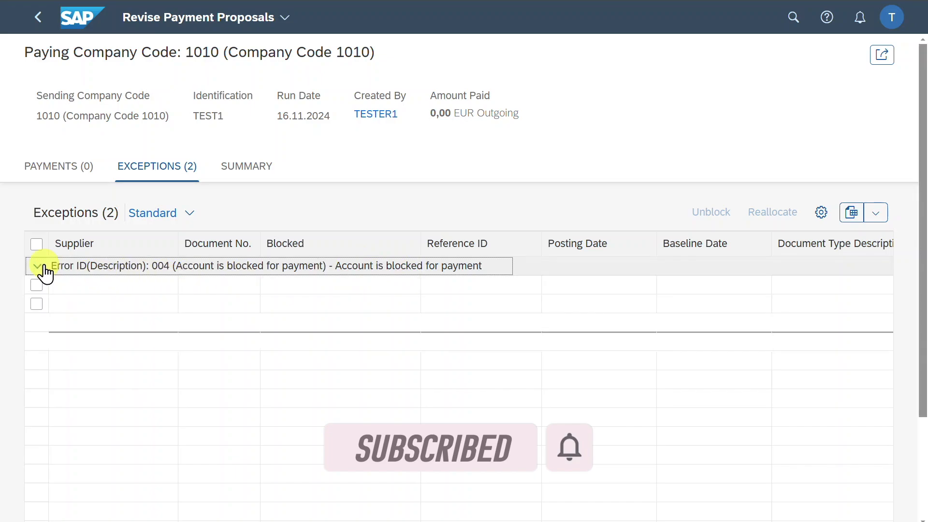
left_click(36, 285)
left_click(36, 304)
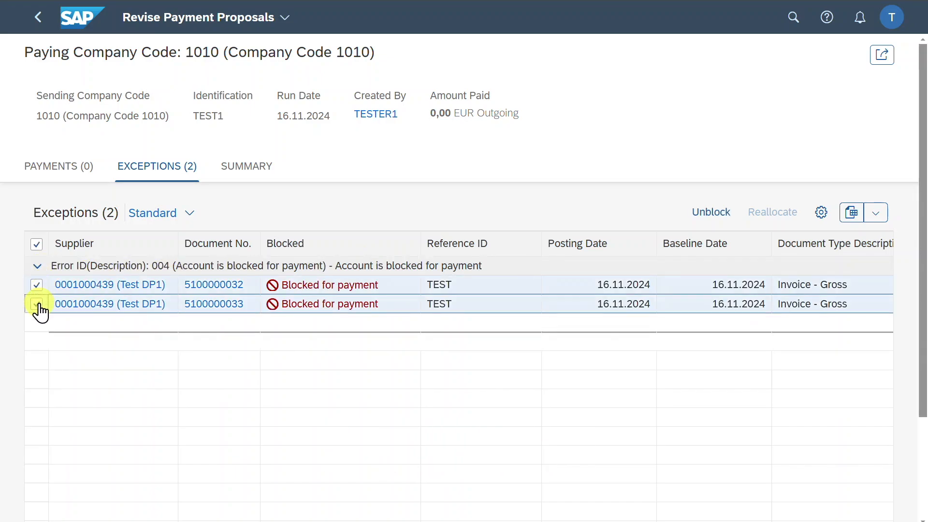
Step: Unblock both invoices as a new payment with method T, house bank DEBK1, account DEAC1
left_click(716, 216)
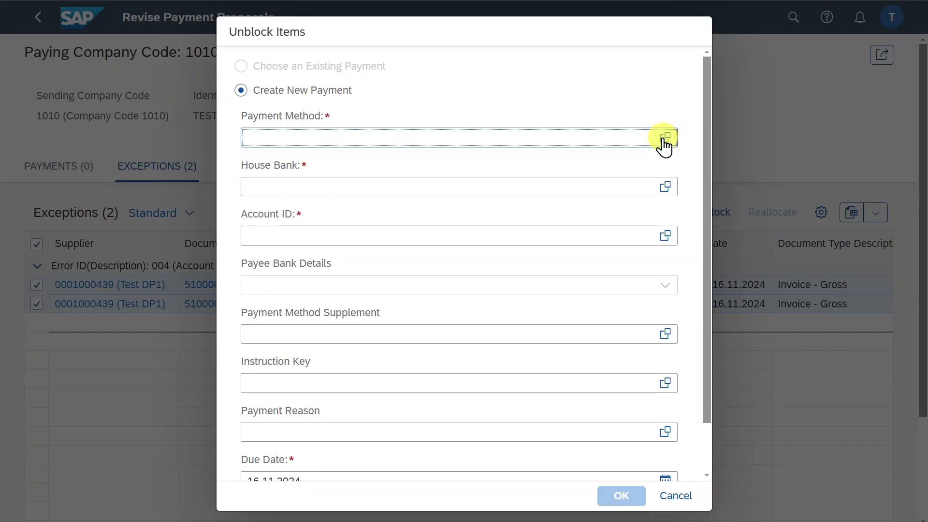
left_click(665, 140)
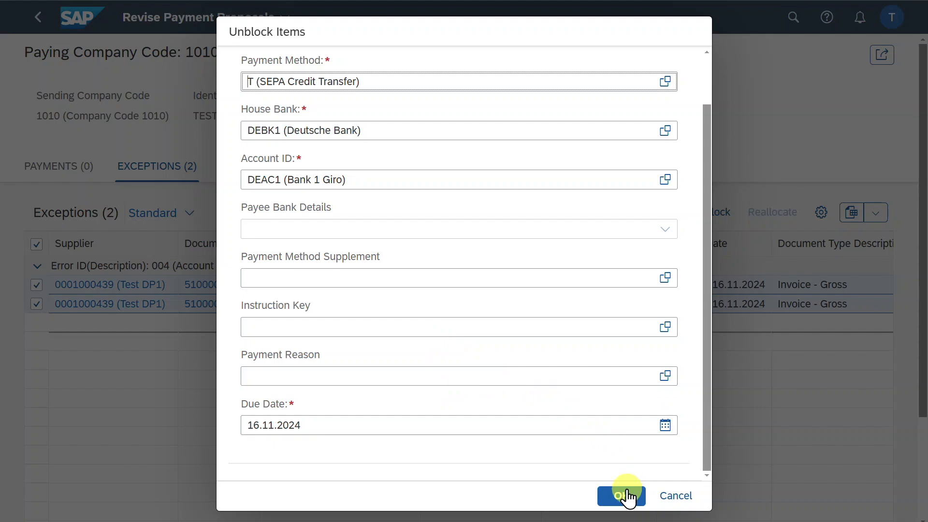